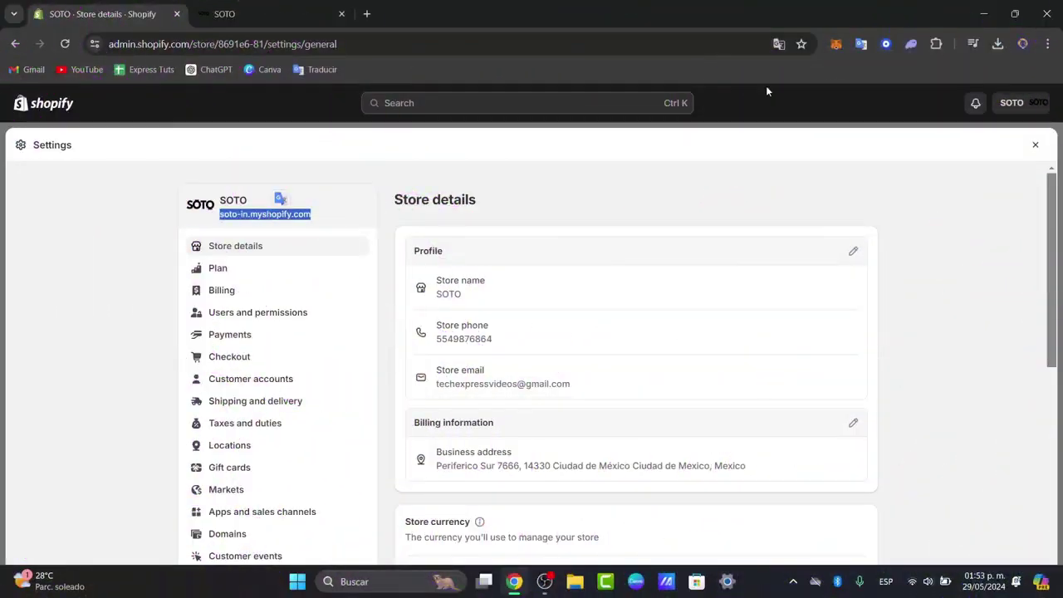
Close the store settings overlay and switch over to the SOTO storefront tab
click(1032, 146)
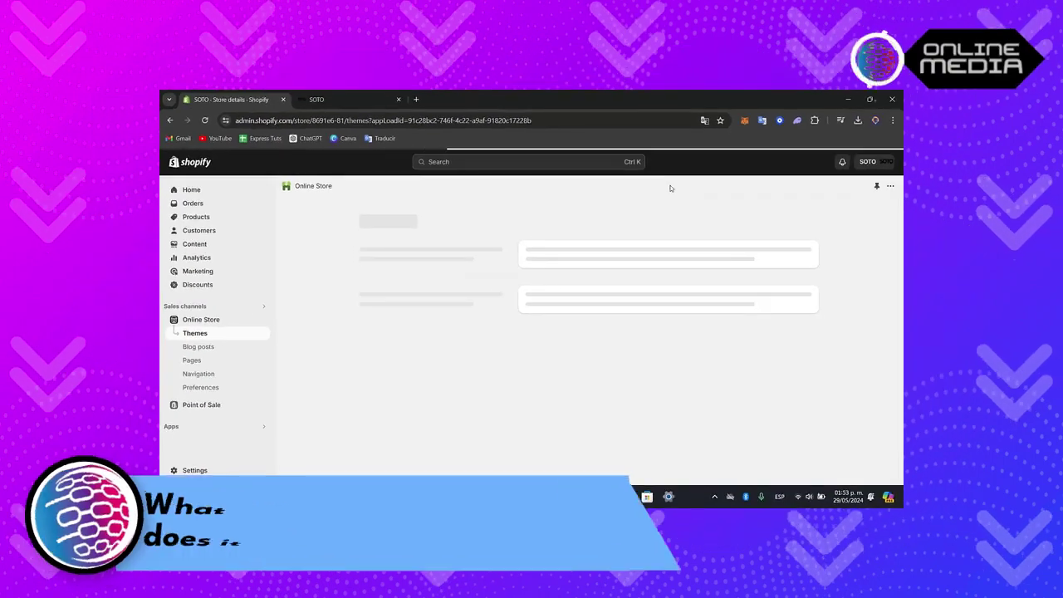
key(ctrl+Tab)
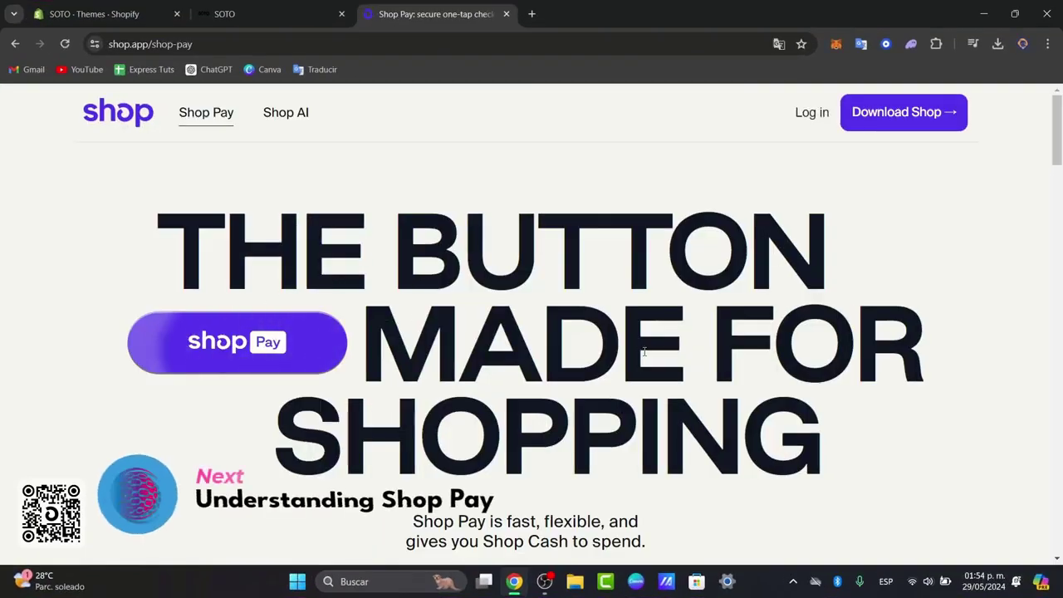
scroll(644, 352, down, 4)
scroll(644, 355, down, 2)
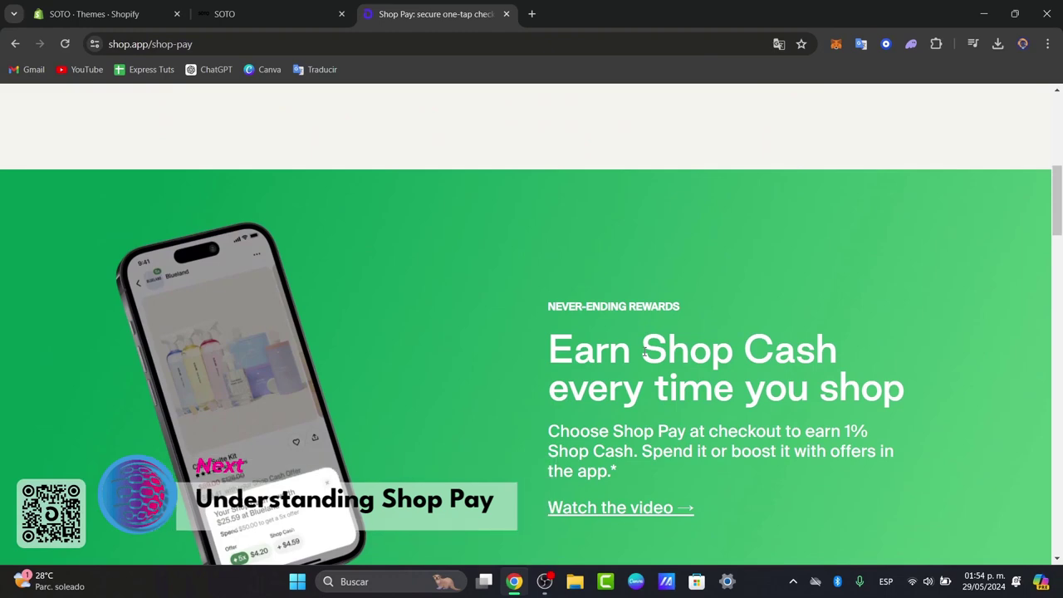
scroll(644, 351, down, 2)
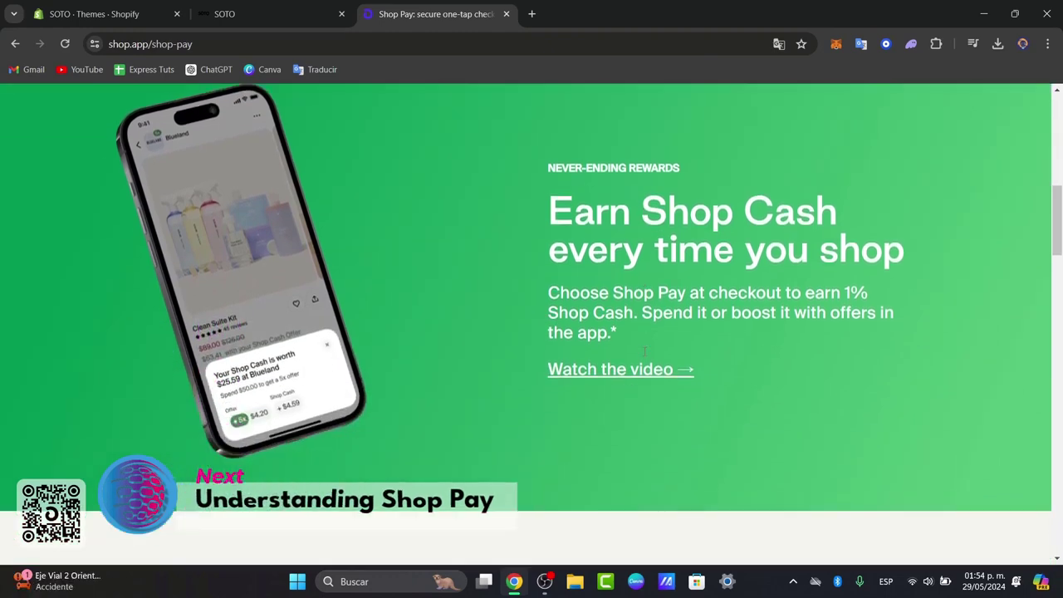
scroll(644, 351, down, 2)
scroll(643, 356, down, 6)
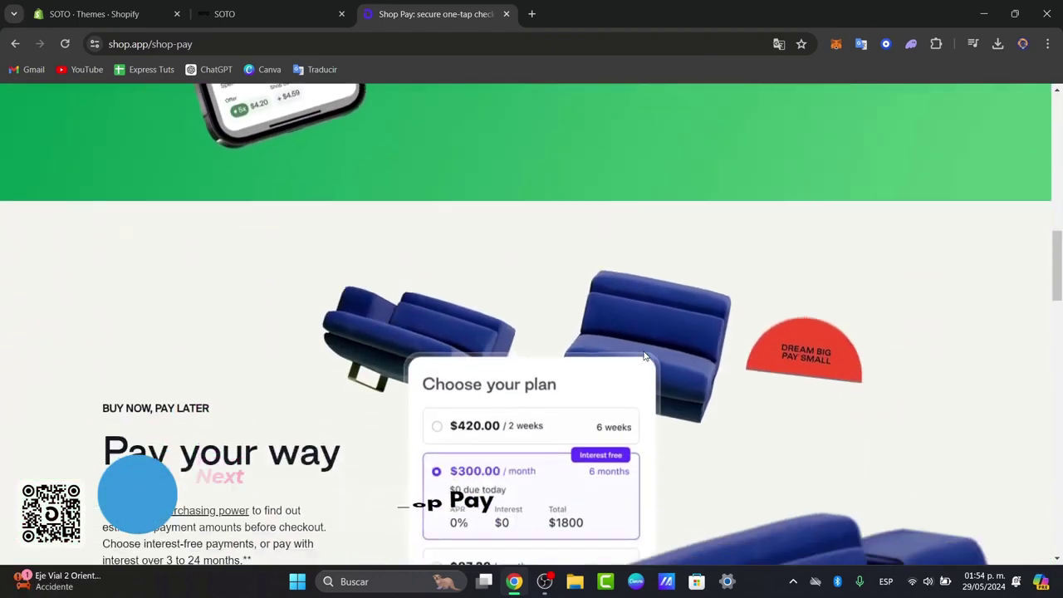
scroll(643, 355, up, 1)
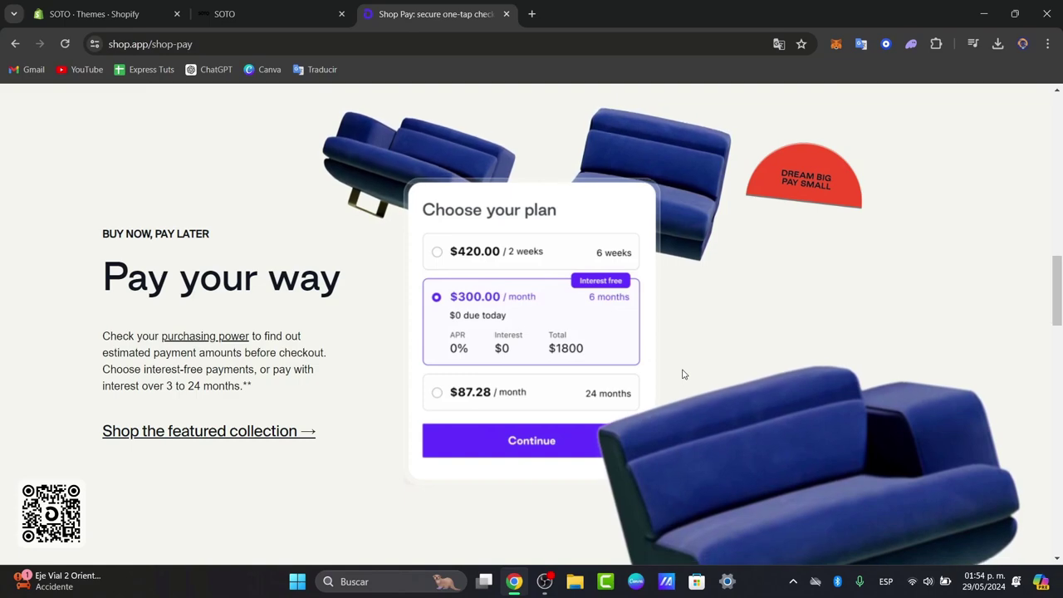
scroll(682, 374, down, 4)
scroll(683, 374, down, 7)
scroll(683, 369, down, 3)
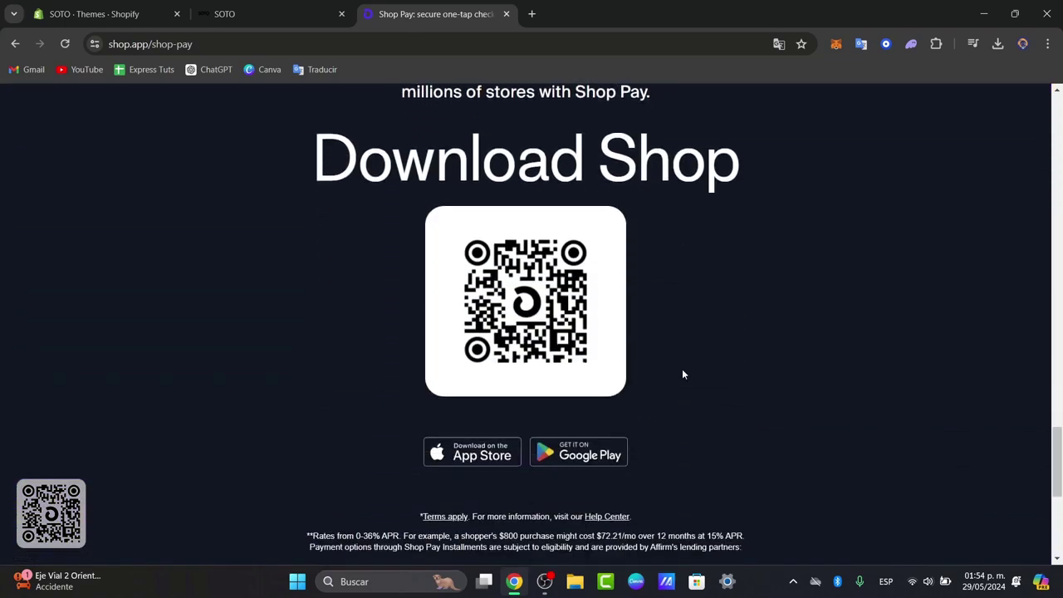
scroll(682, 370, up, 1)
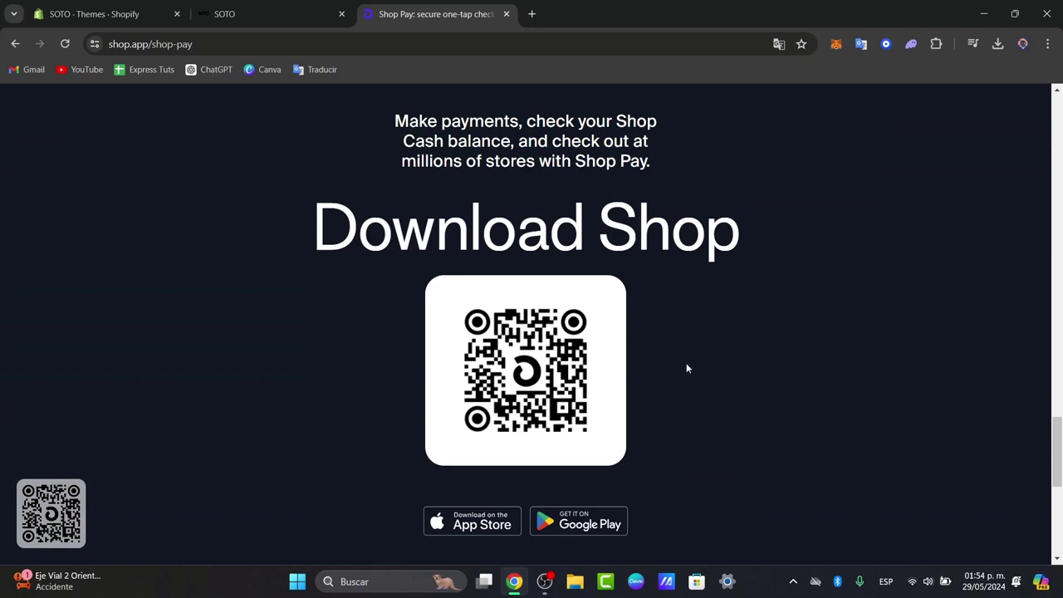
scroll(686, 368, down, 6)
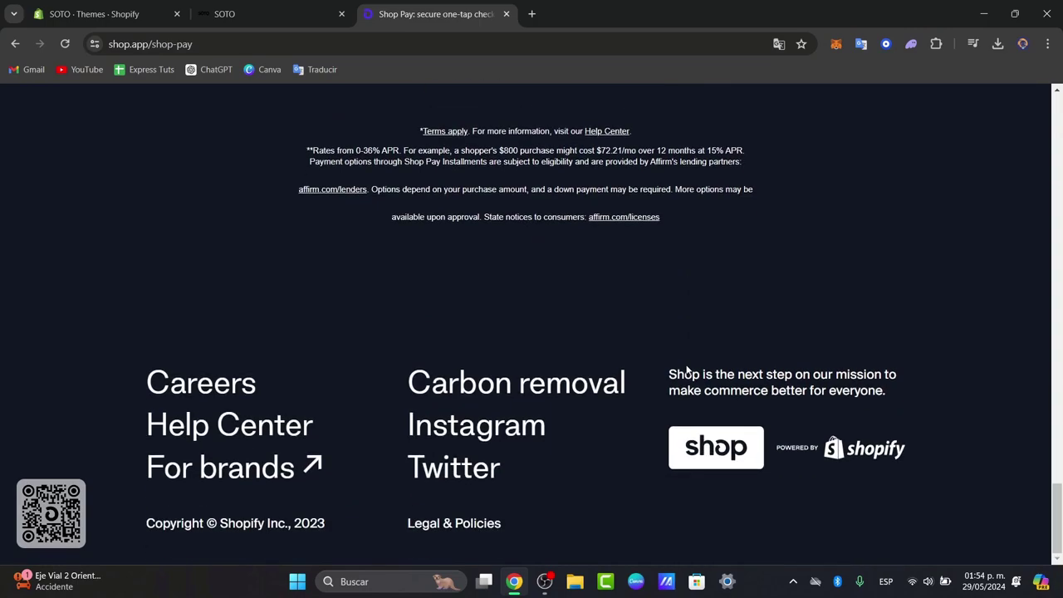
Scroll up and down through the shop.app marketplace home page
scroll(686, 371, up, 20)
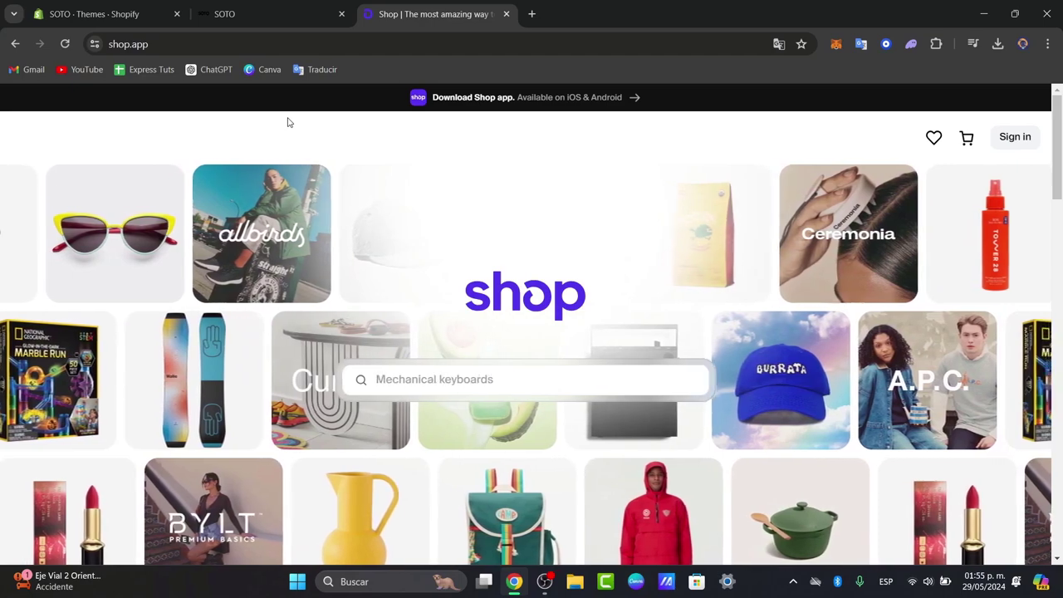
scroll(641, 209, down, 1)
scroll(641, 209, down, 2)
scroll(641, 207, up, 2)
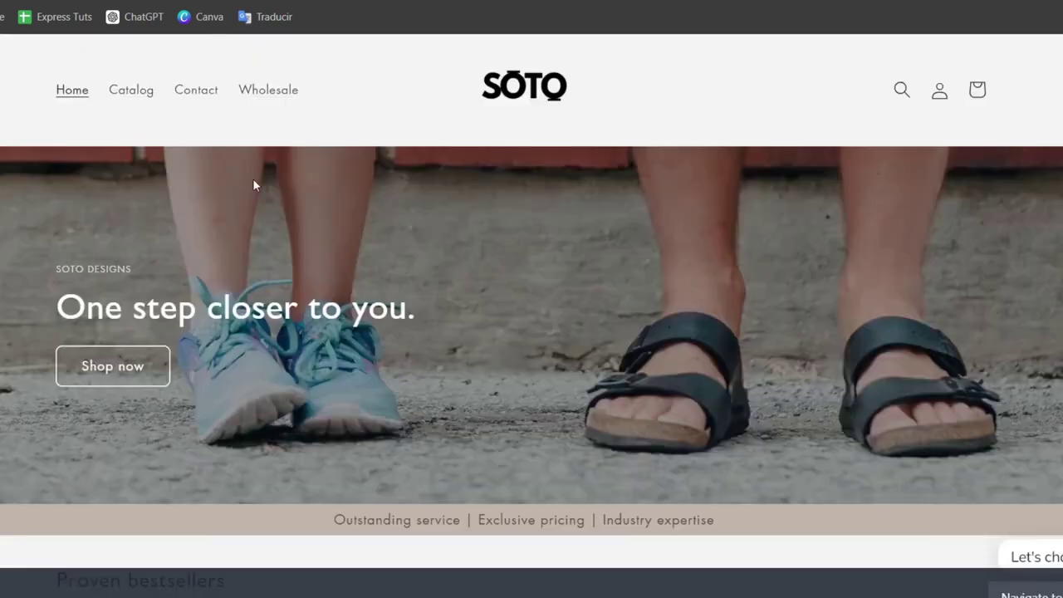
Open the Autumn Trendy Men's Casual Shoes product from the SOTO catalog and dismiss the translation prompt
click(131, 89)
scroll(536, 333, down, 1)
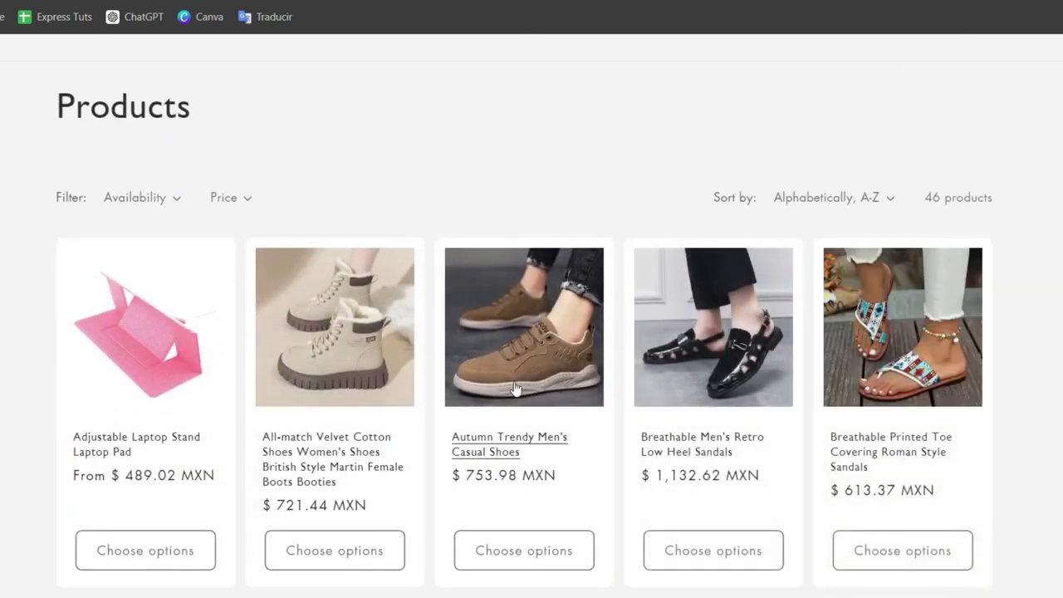
click(525, 402)
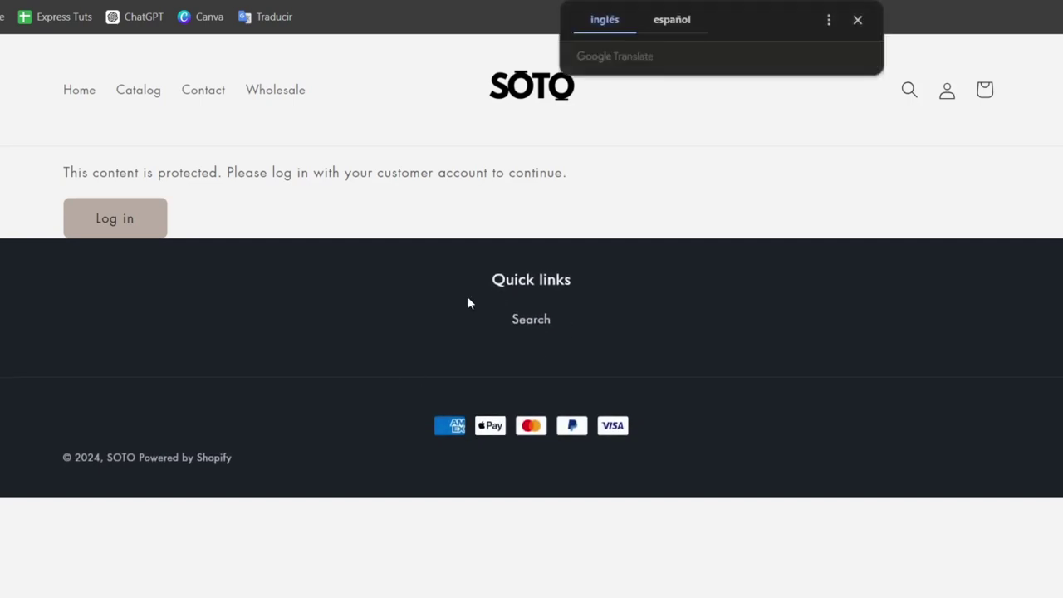
click(858, 21)
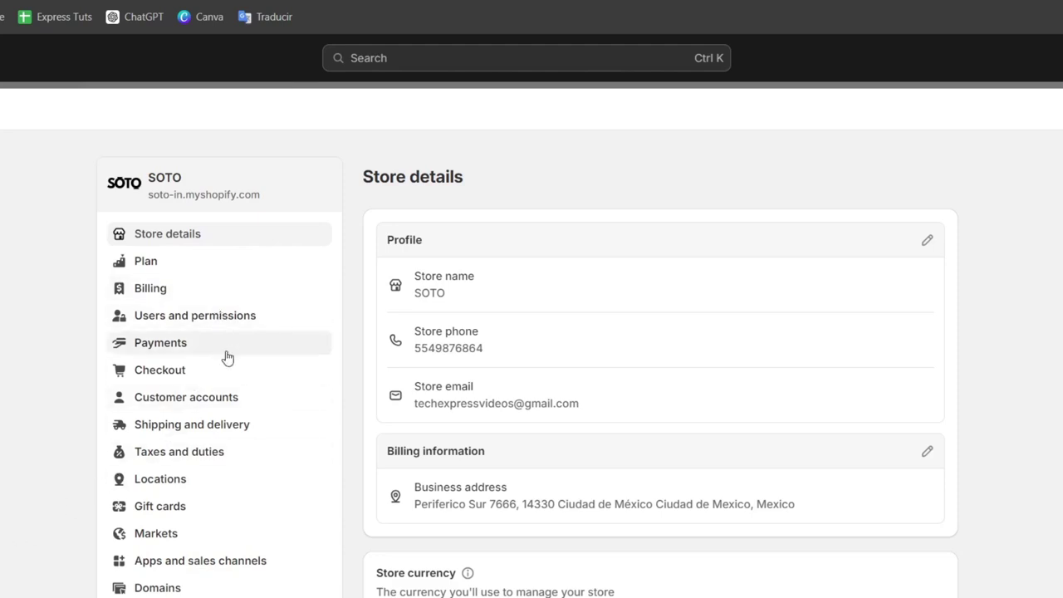
From Payments settings, change the Stripe provider and choose another third-party provider
click(218, 349)
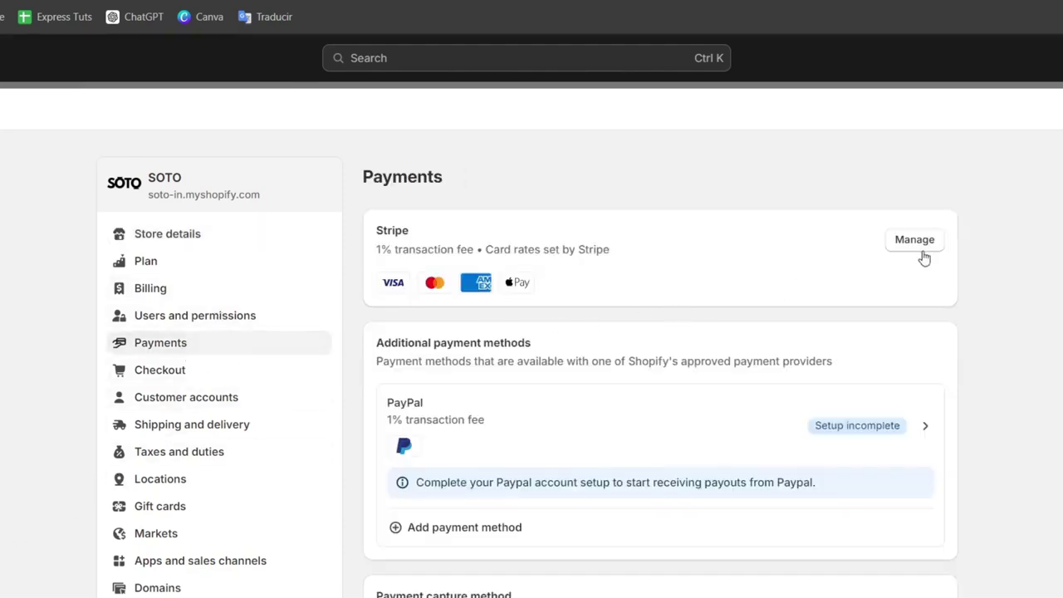
click(922, 257)
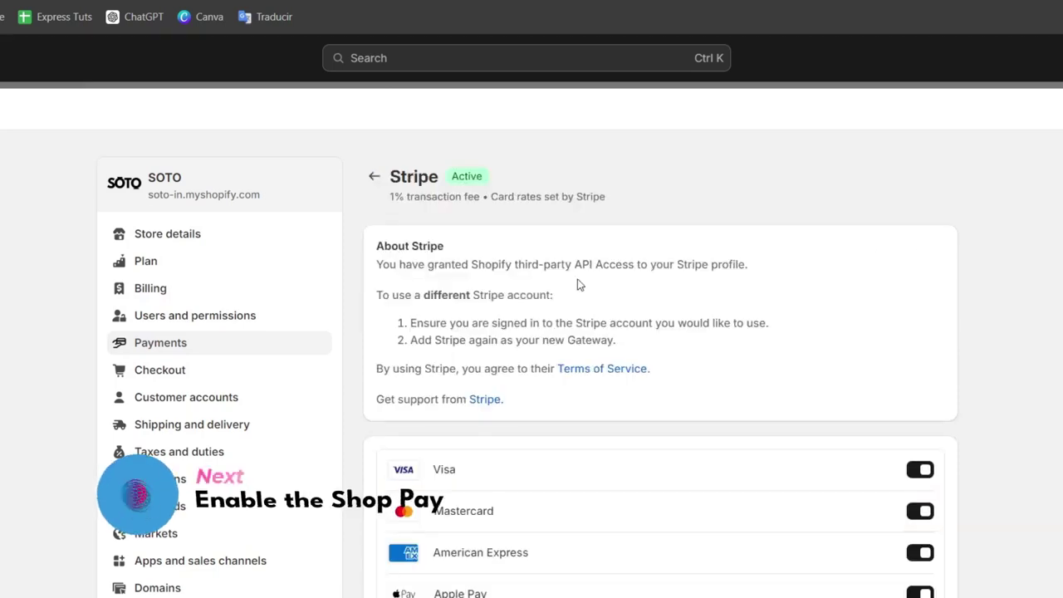
scroll(540, 393, down, 3)
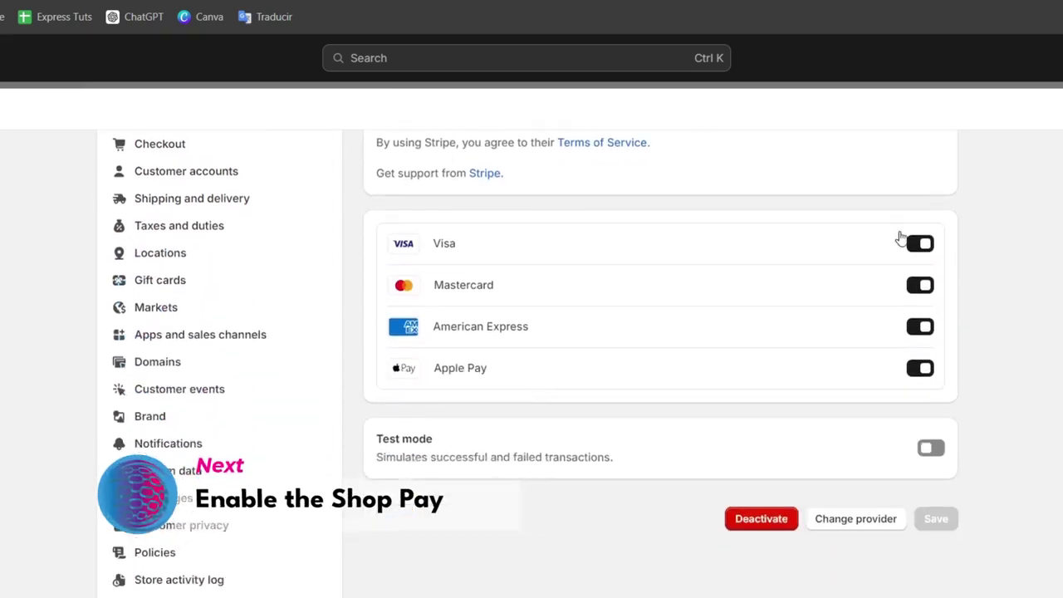
click(873, 523)
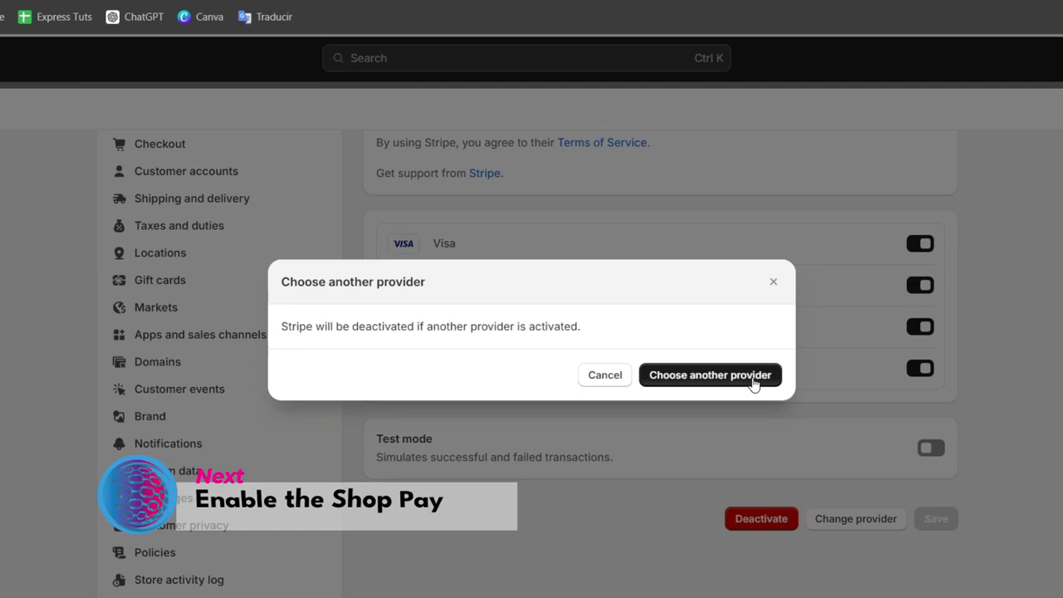
click(695, 378)
Filter the third-party providers by 'shop' and check the payment method filters
click(517, 229)
text(shop)
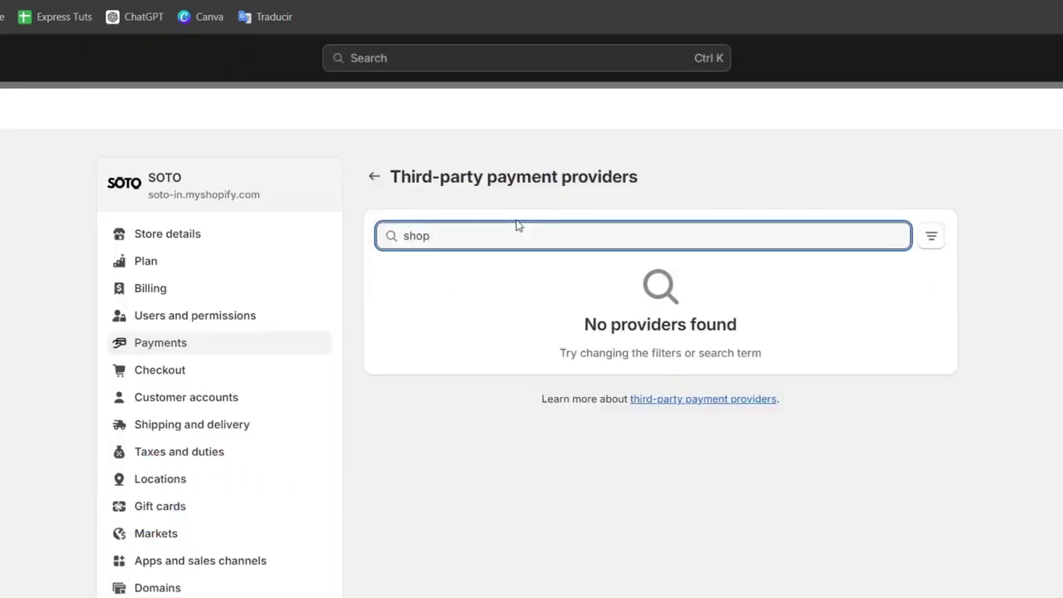
click(930, 239)
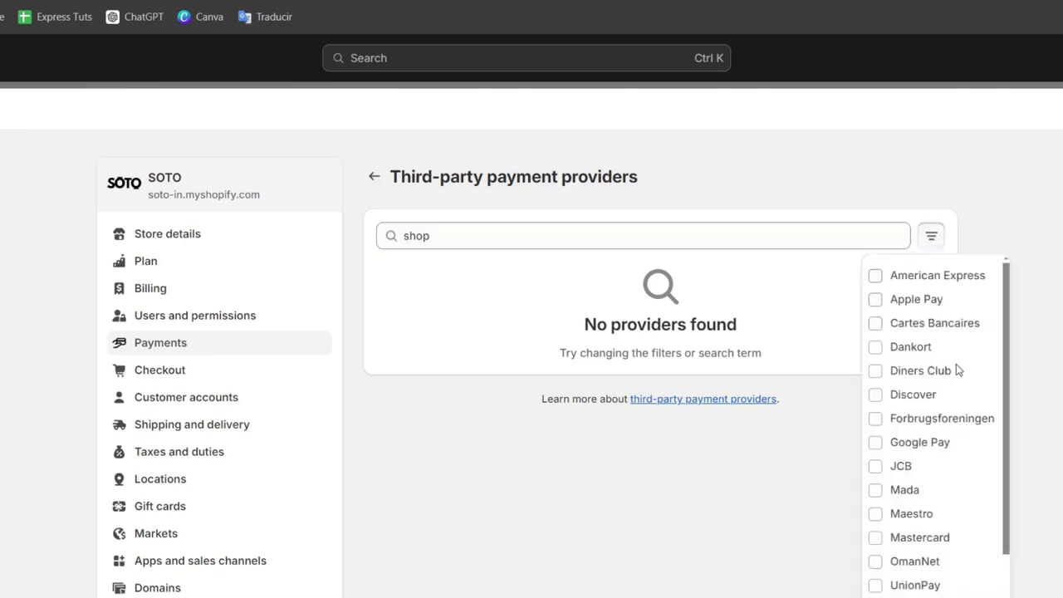
click(652, 449)
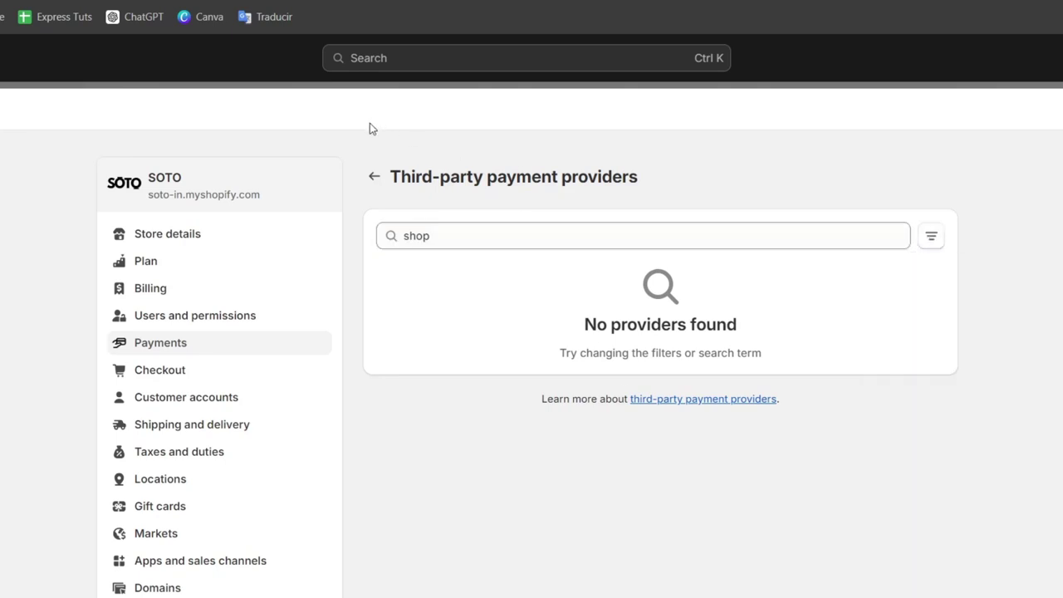
Search the App Store for 'shop pay' and open the Shop app's listing
click(374, 176)
click(268, 80)
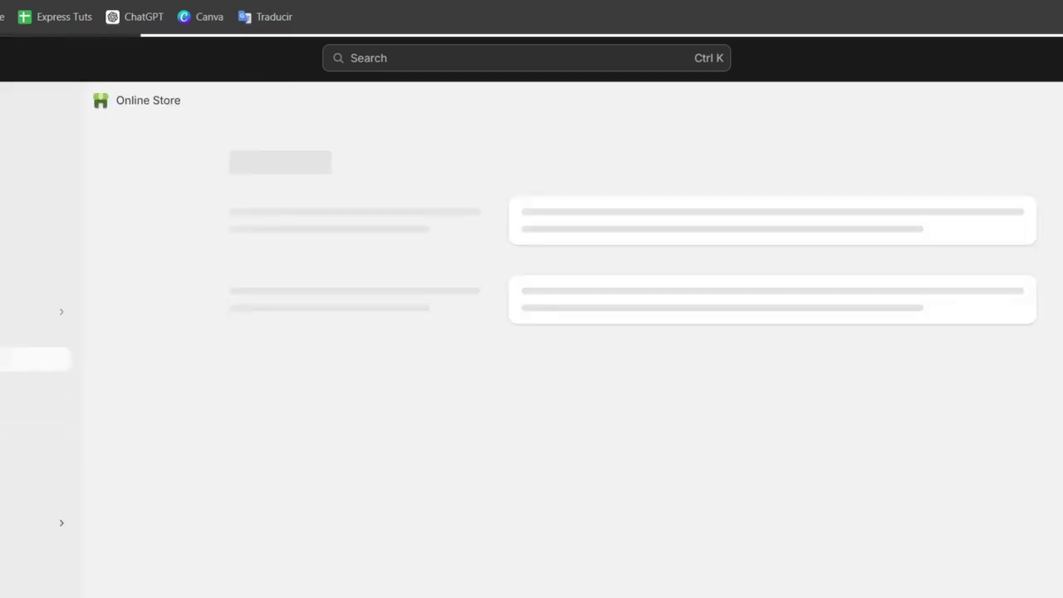
text(shop pay)
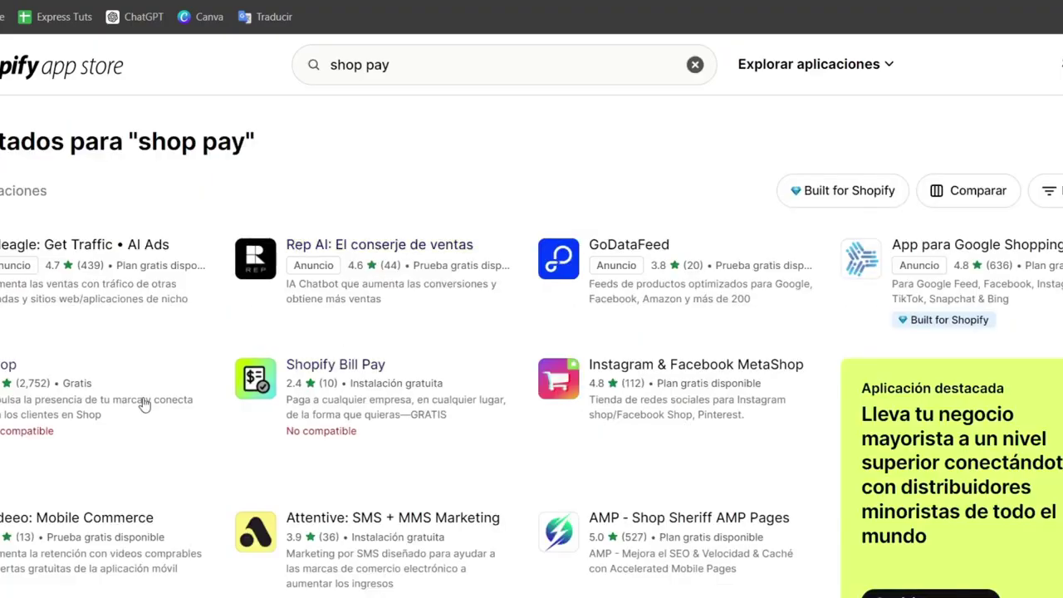
click(45, 376)
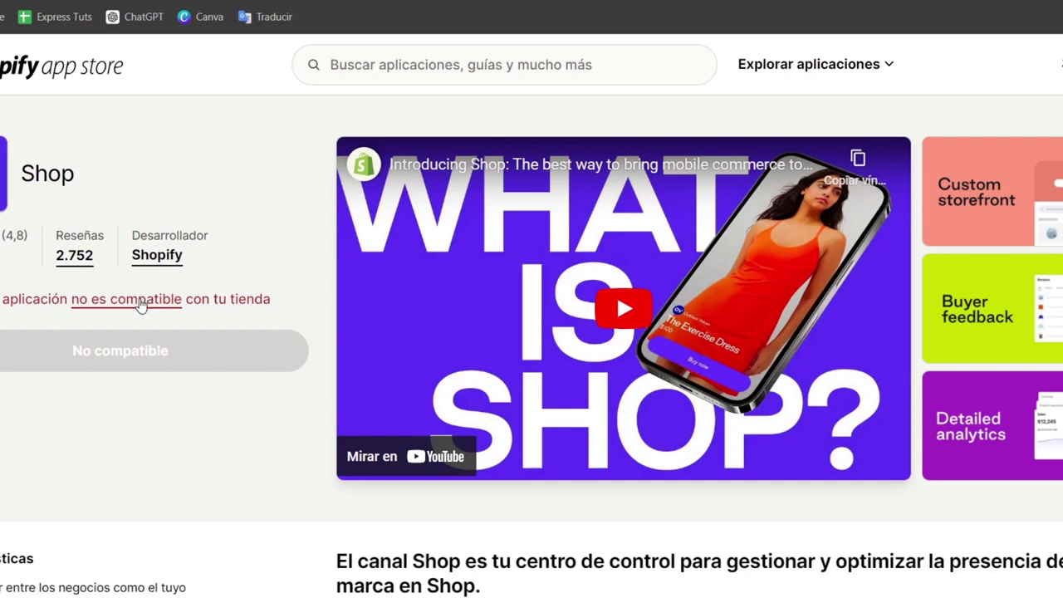
Play the Shop intro video and read the incompatibility note listing supported countries like Canada
click(603, 307)
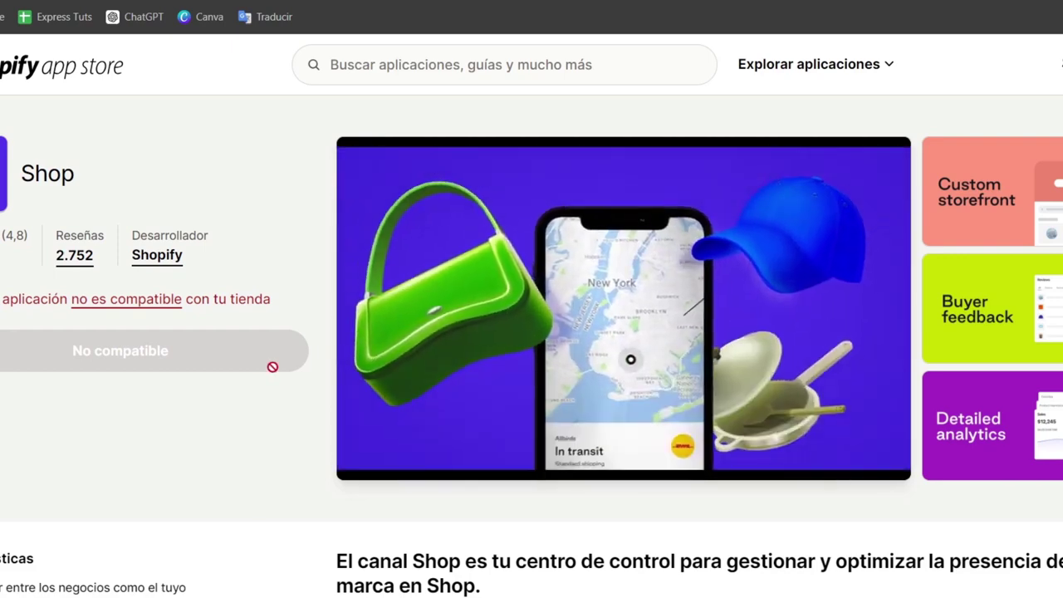
click(155, 303)
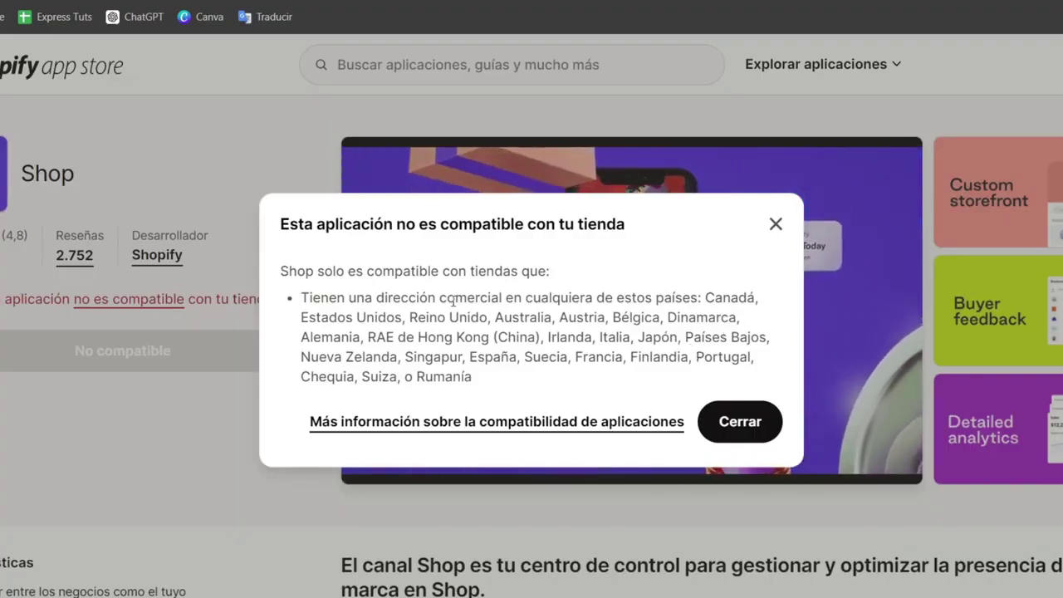
drag(455, 297, 674, 387)
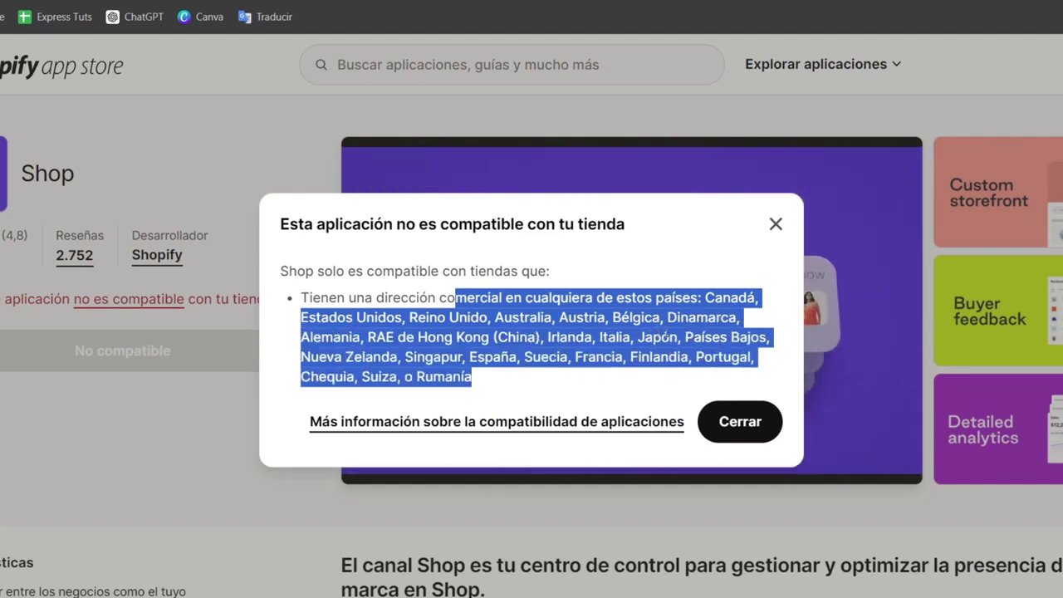
click(774, 226)
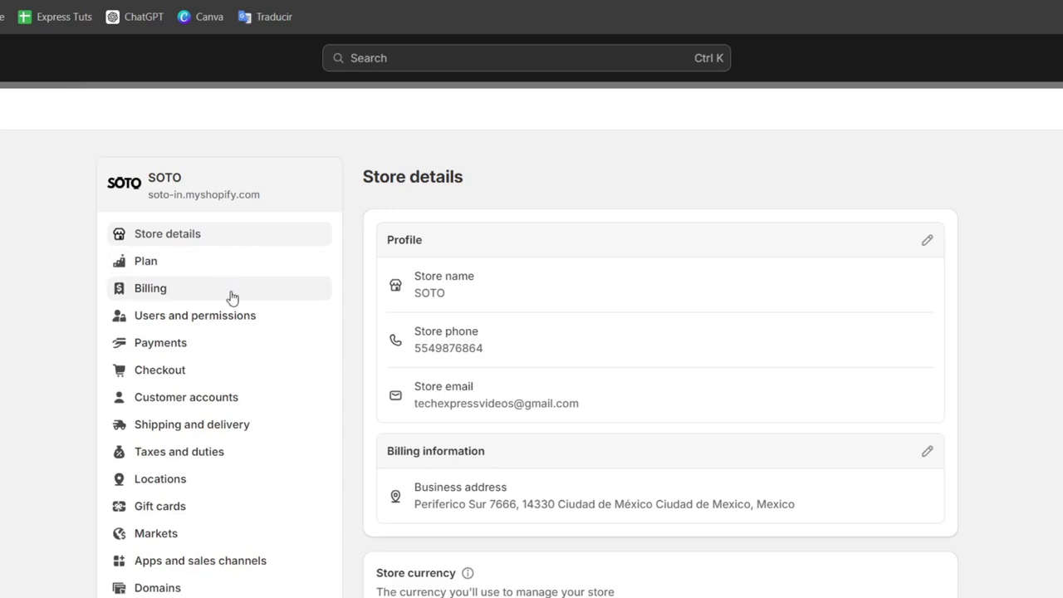
Scroll Store details to review the Mexico billing address and Mexican Peso currency
scroll(659, 298, down, 1)
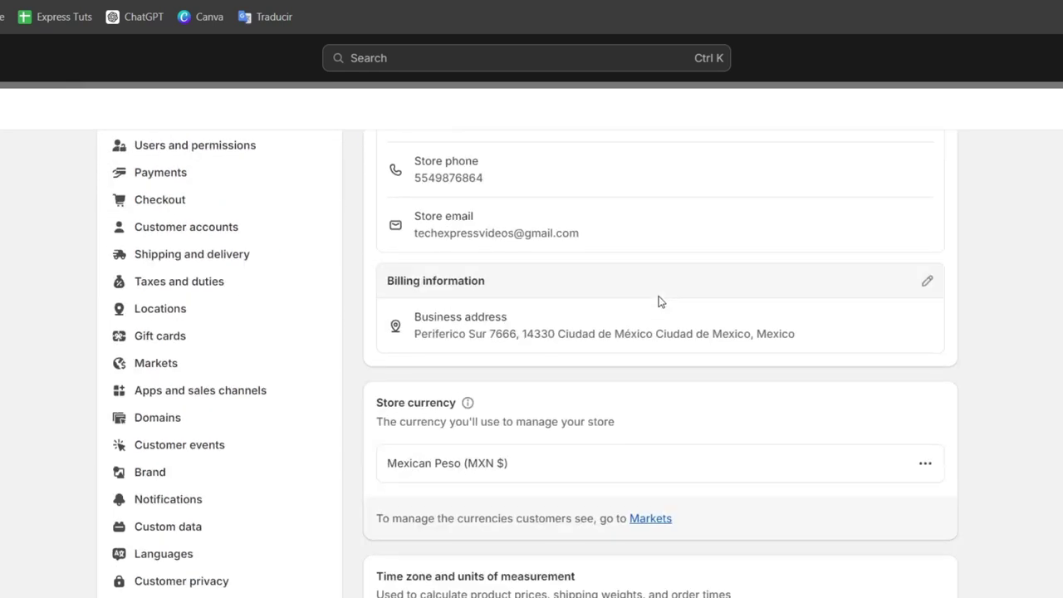
scroll(588, 284, up, 1)
scroll(631, 357, down, 4)
scroll(648, 364, down, 2)
scroll(647, 363, up, 5)
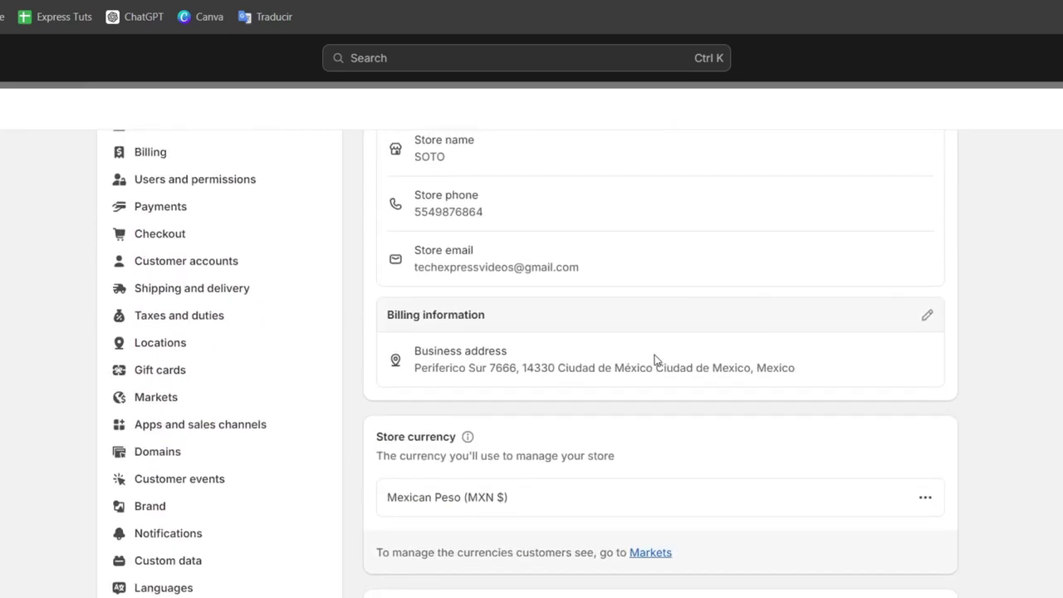
Edit the billing information and set the country/region to Canada
click(928, 317)
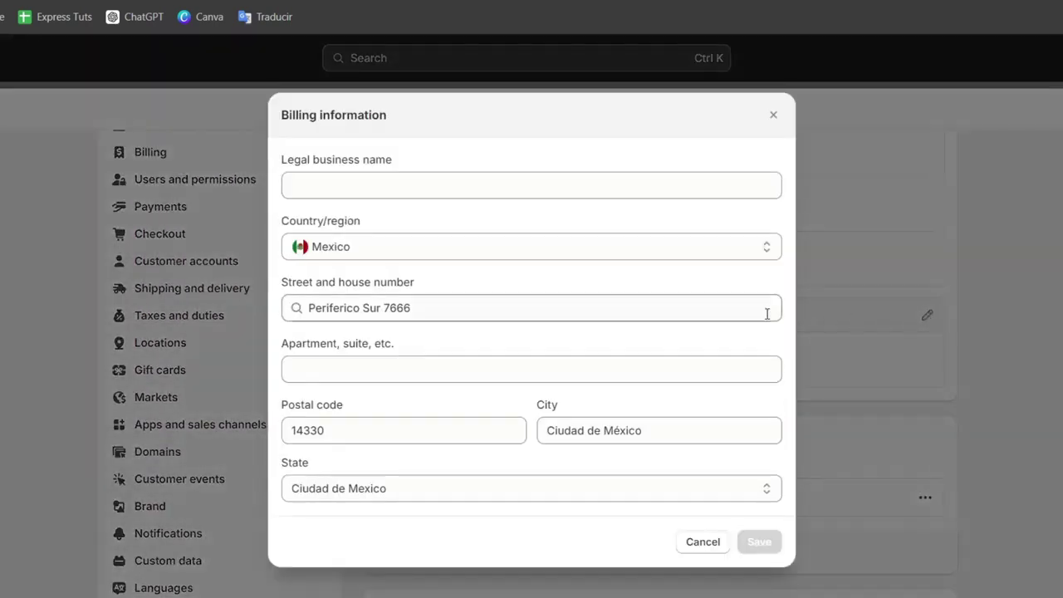
click(398, 248)
scroll(445, 314, up, 20)
scroll(446, 328, down, 5)
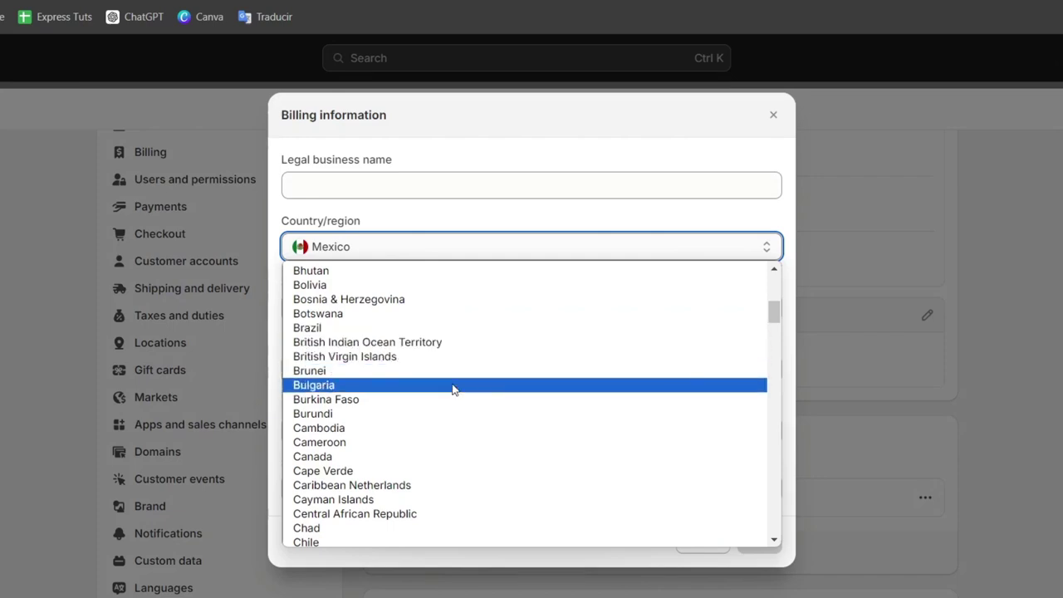
click(412, 457)
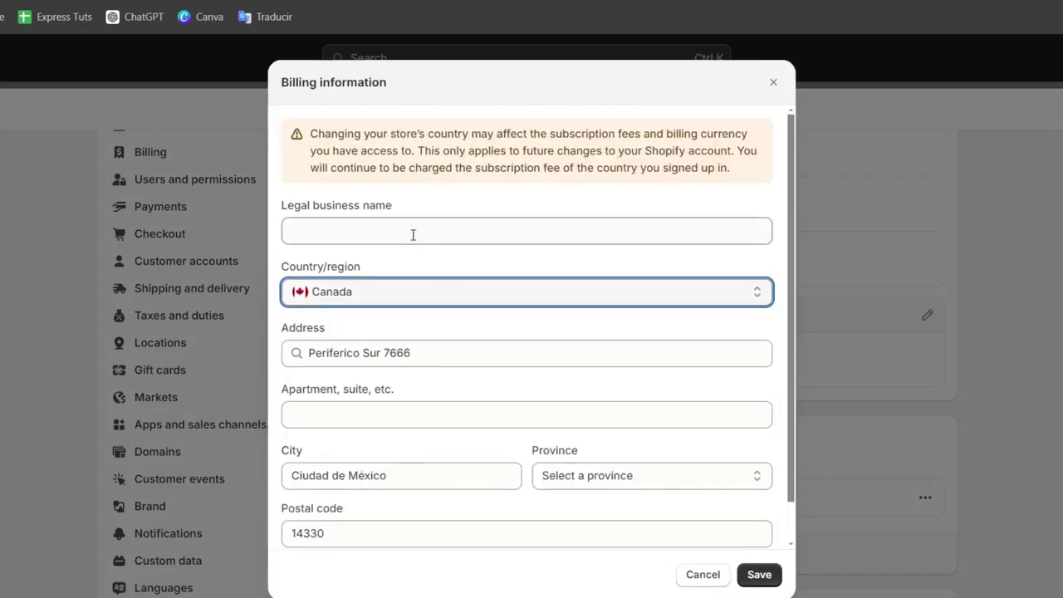
Replace the street address with a 'syt' address suggestion and save the billing information
click(414, 350)
key(ctrl+a)
key(BackSpace)
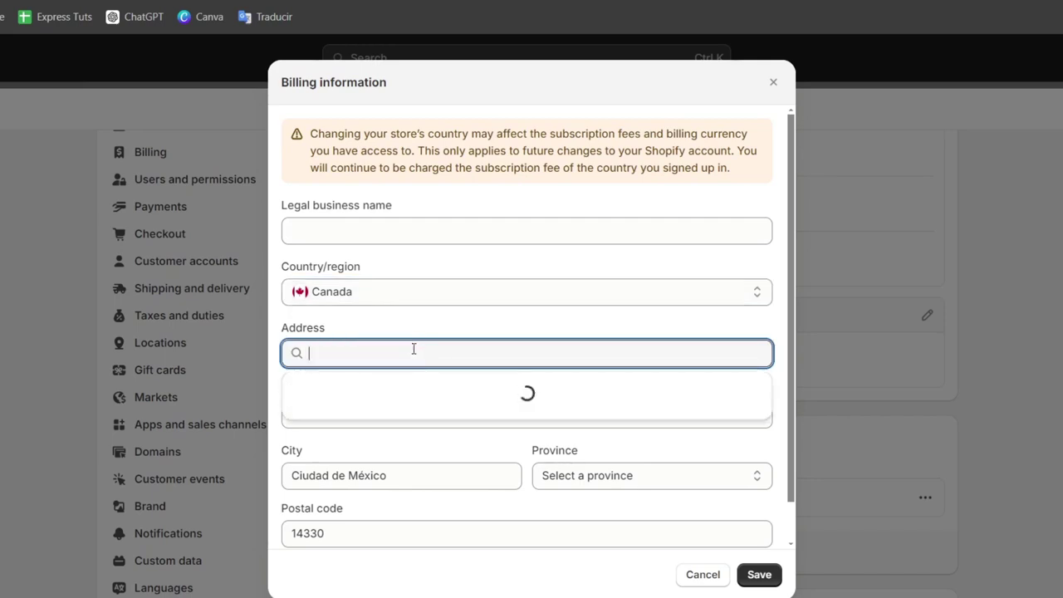
text(s)
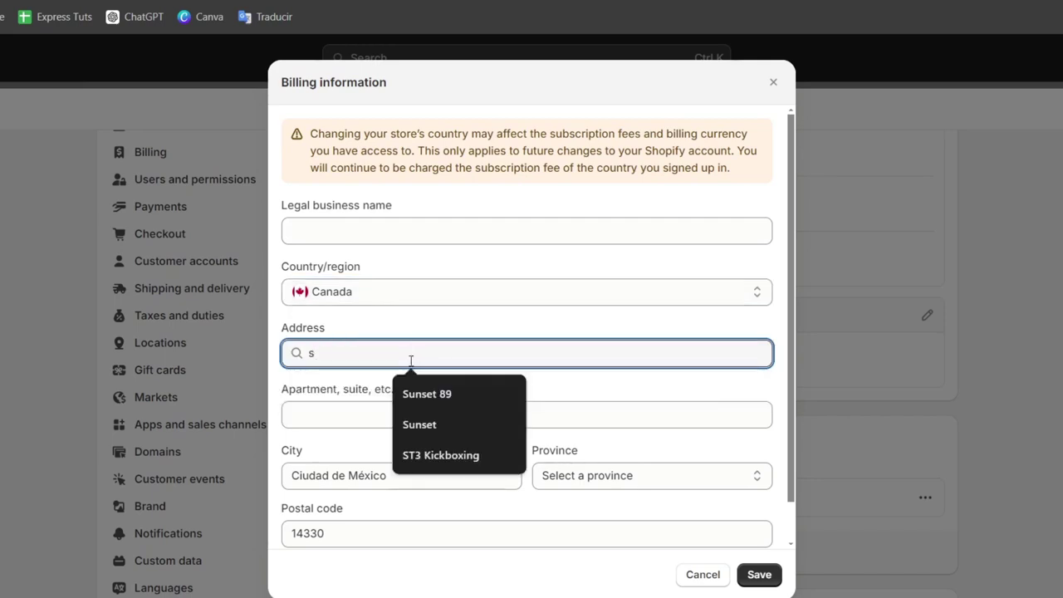
text(yt)
click(405, 390)
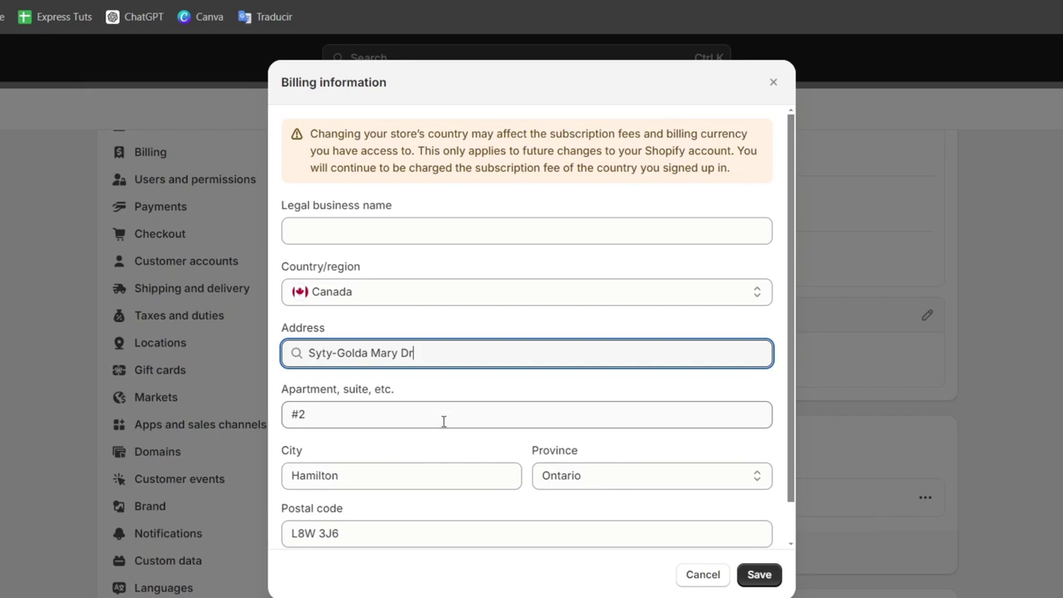
scroll(573, 297, down, 1)
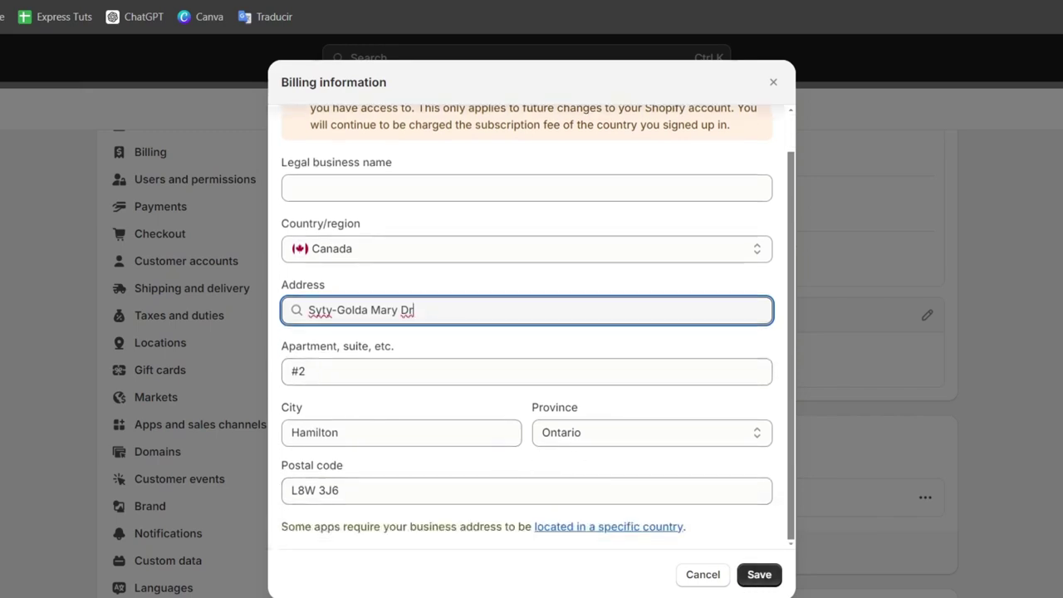
click(759, 575)
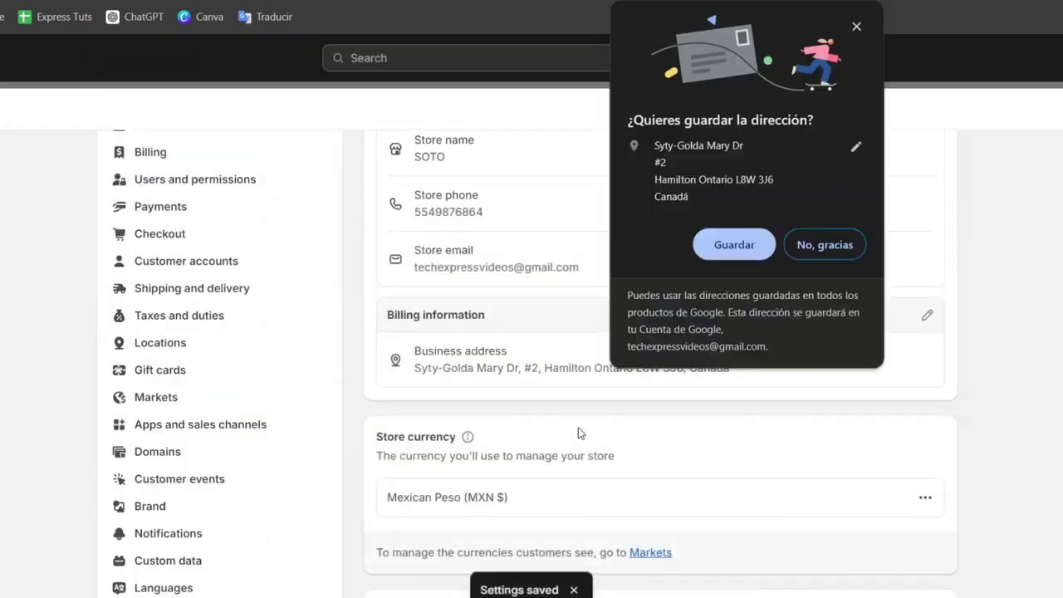
click(856, 27)
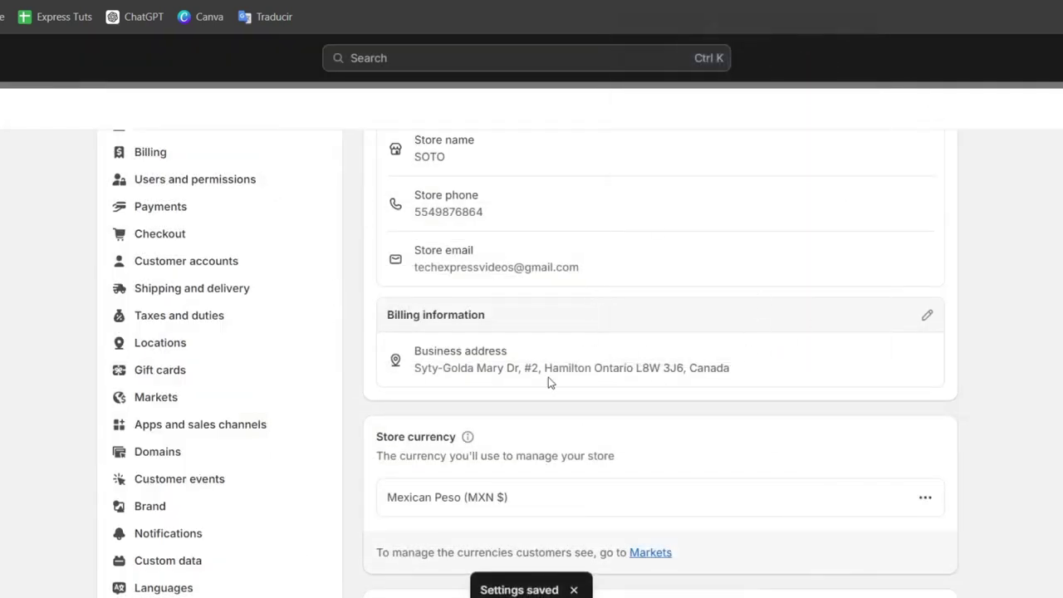
Reopen the Stripe provider in Payments, choose Change provider, then pick another provider
click(209, 209)
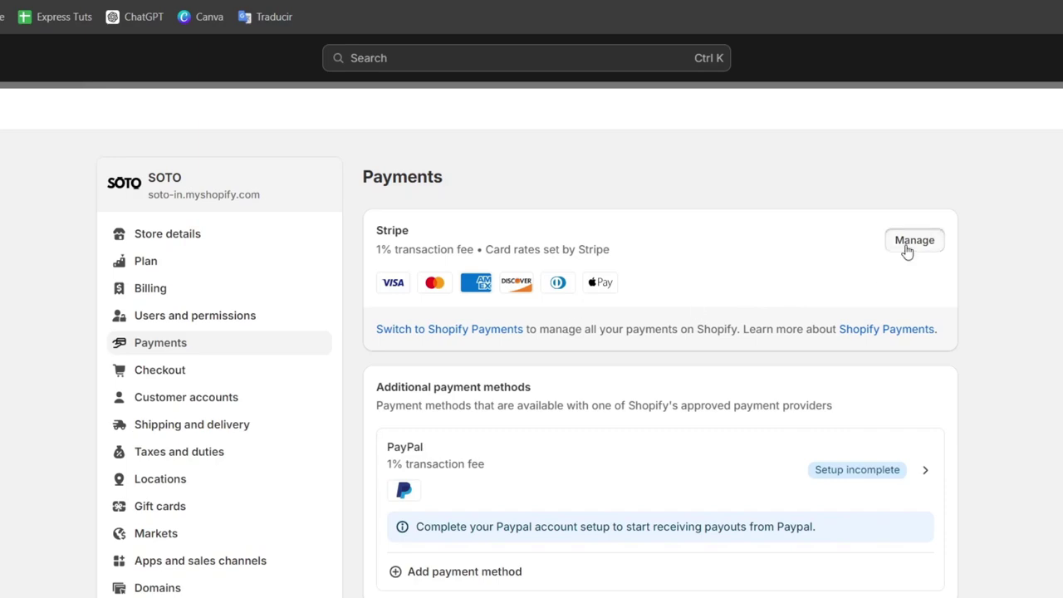
click(908, 249)
scroll(606, 358, down, 4)
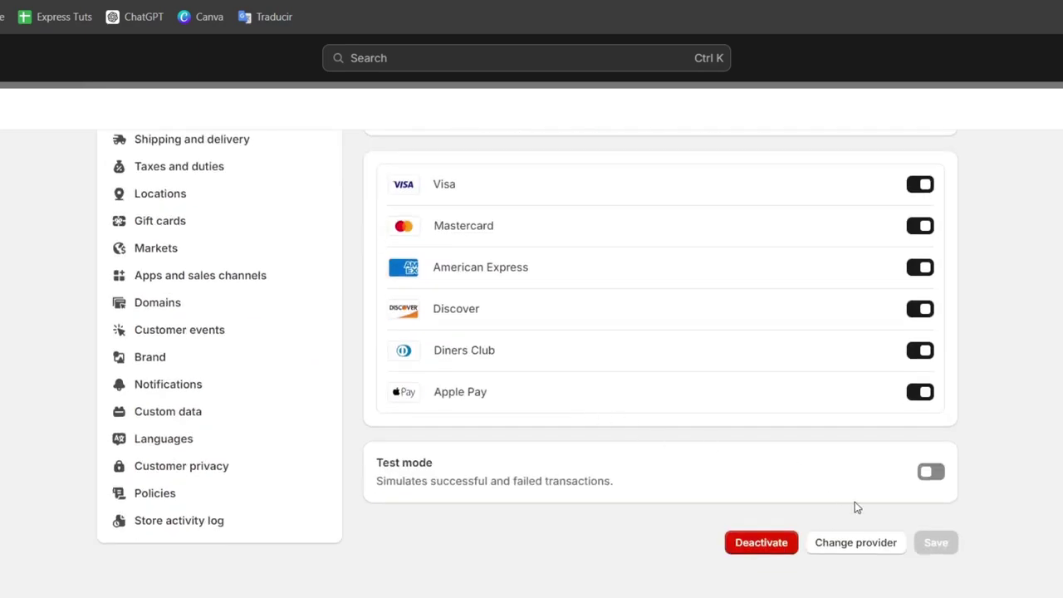
click(864, 544)
click(721, 376)
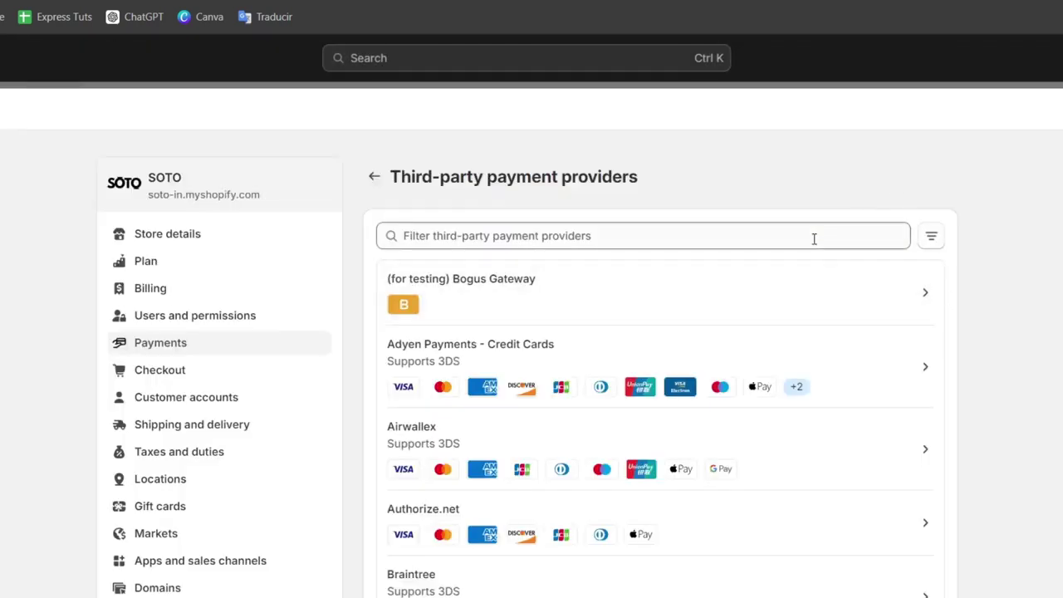
Filter the third-party payment providers by 'sh' and find no providers
click(671, 235)
text(sh)
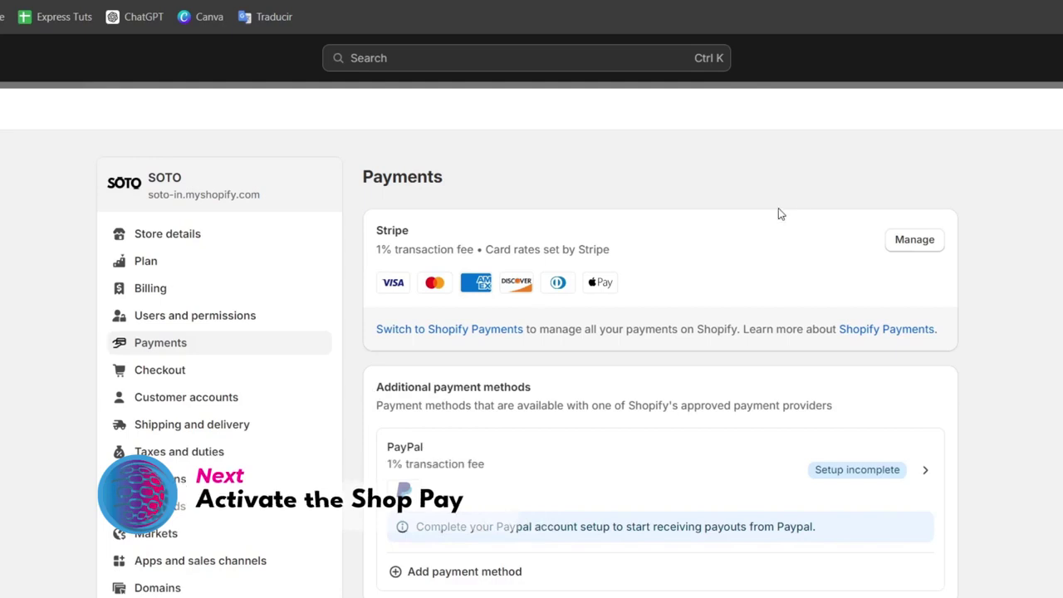
Switch from Stripe to Shopify Payments and confirm activation, then review the listed methods
click(484, 332)
click(706, 375)
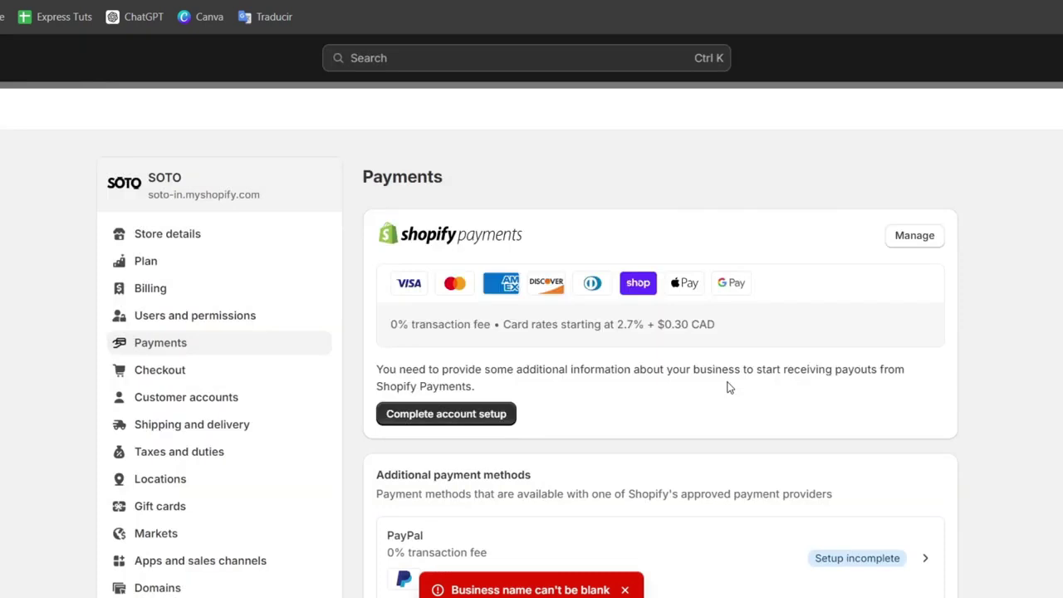
scroll(725, 386, down, 2)
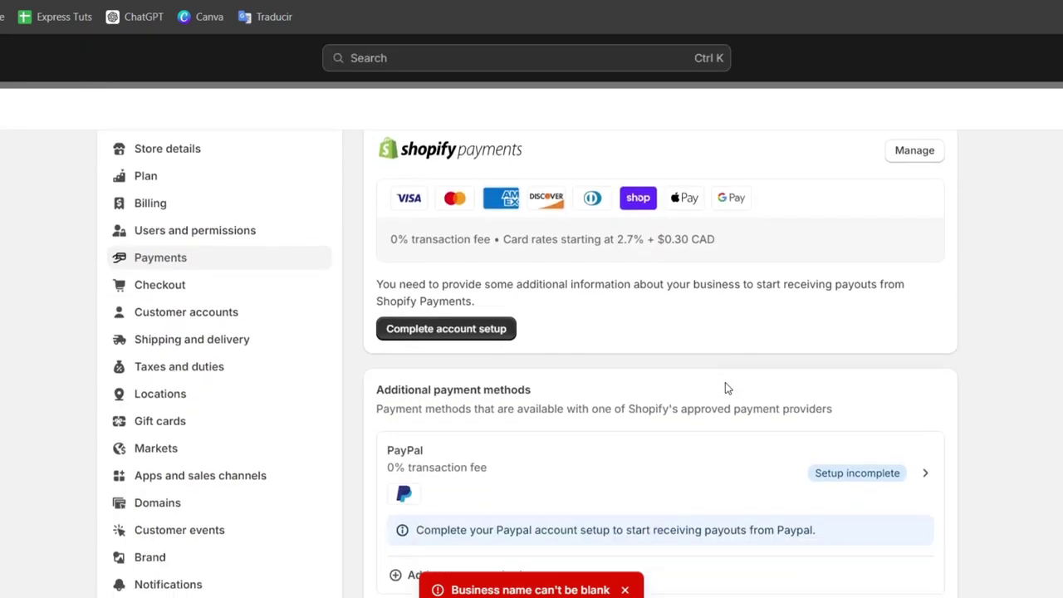
scroll(714, 387, up, 2)
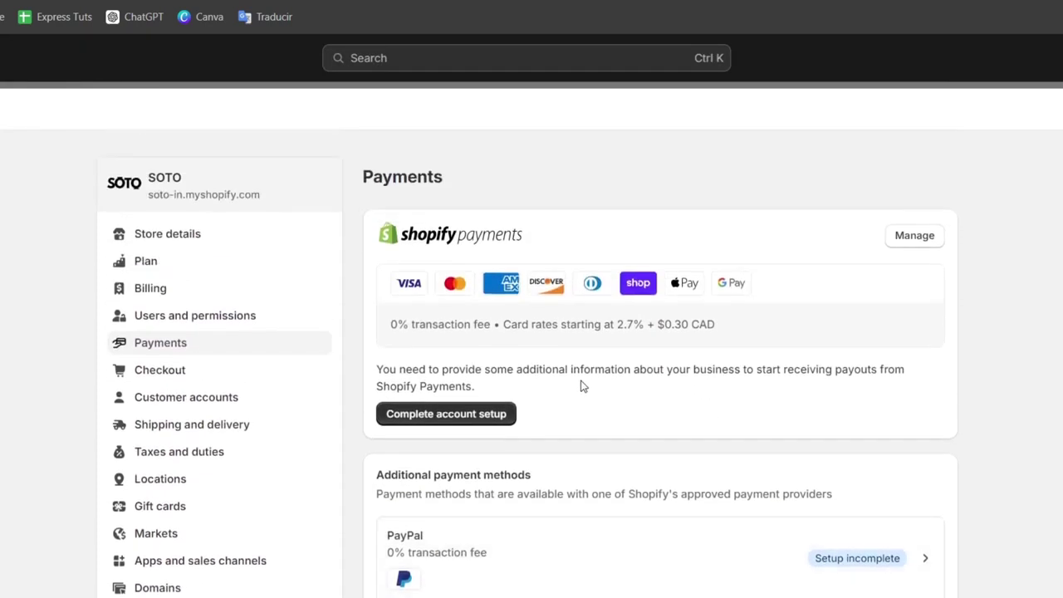
Start Shopify Payments account setup as Individual/sole proprietorship and look through the business details form
click(476, 418)
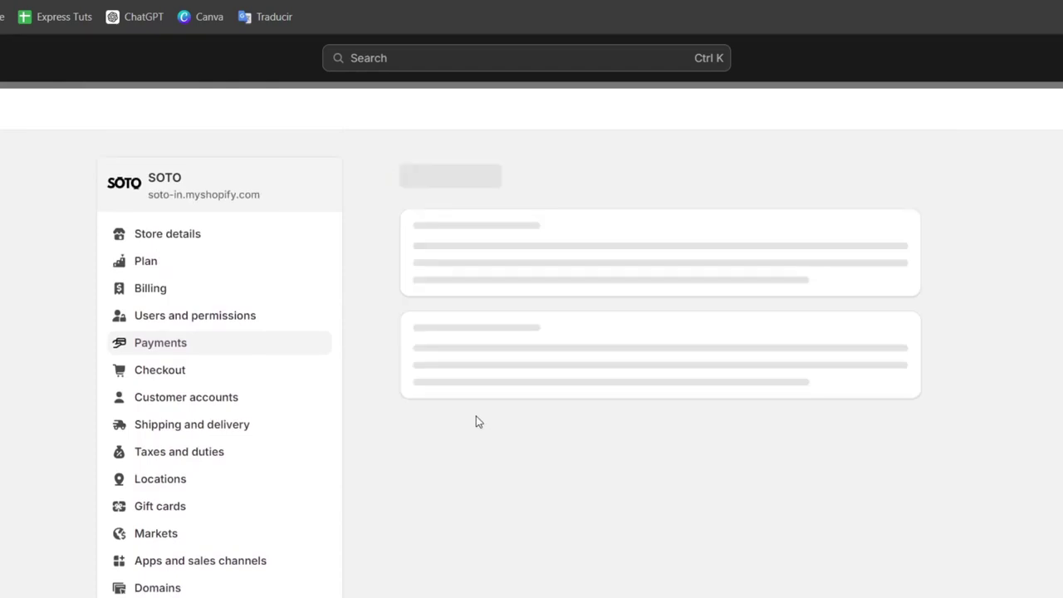
click(500, 328)
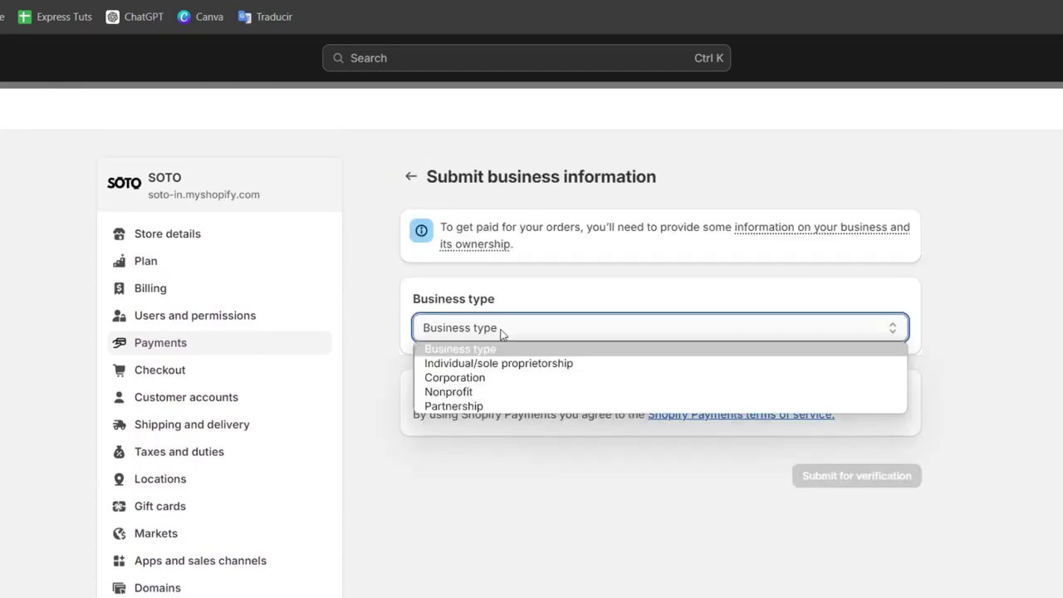
click(508, 362)
scroll(709, 373, down, 2)
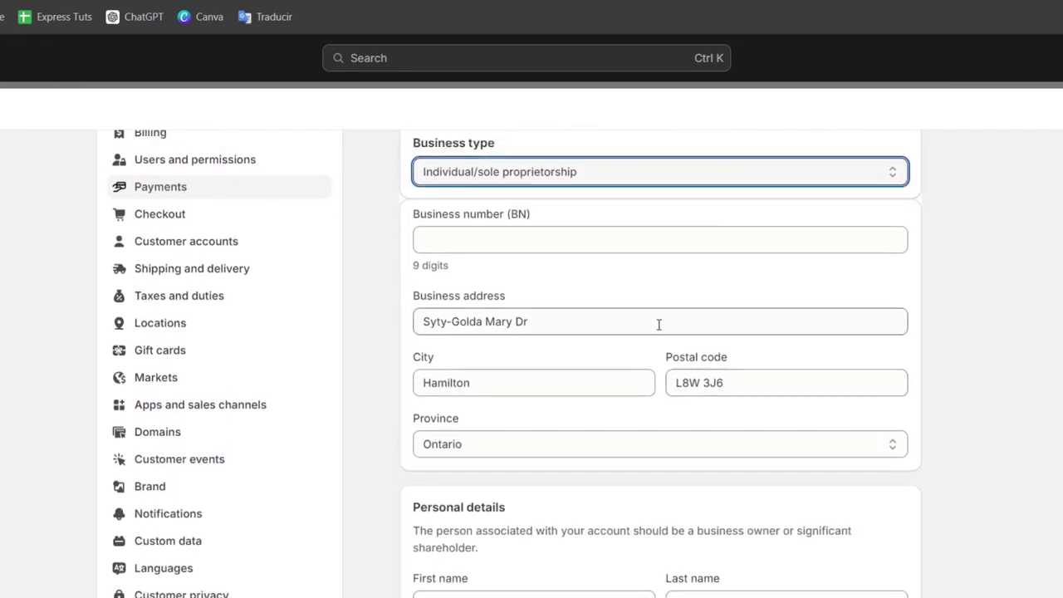
scroll(558, 326, up, 1)
scroll(593, 340, down, 5)
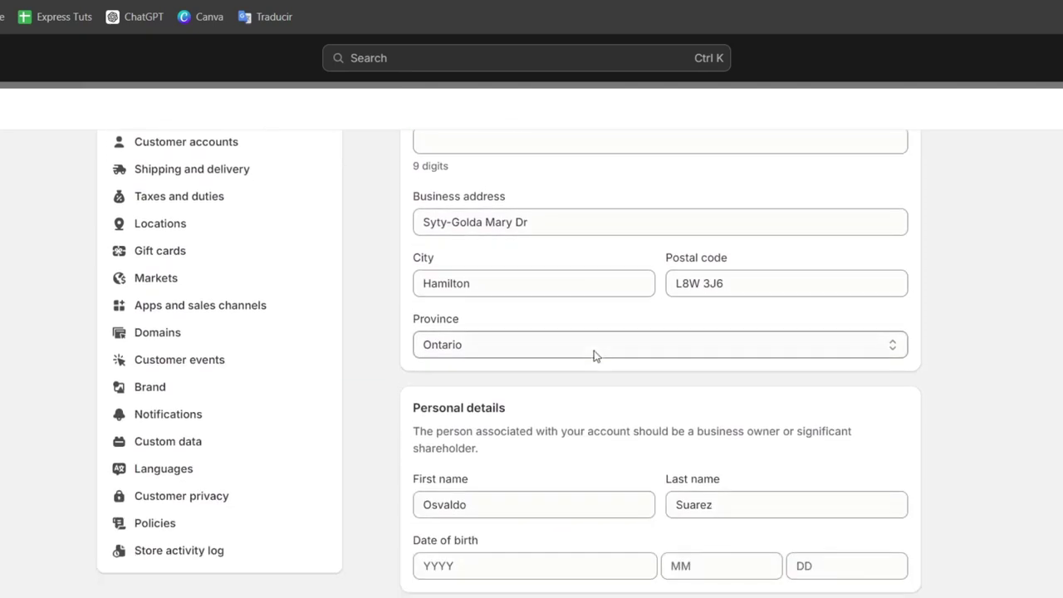
scroll(595, 352, down, 3)
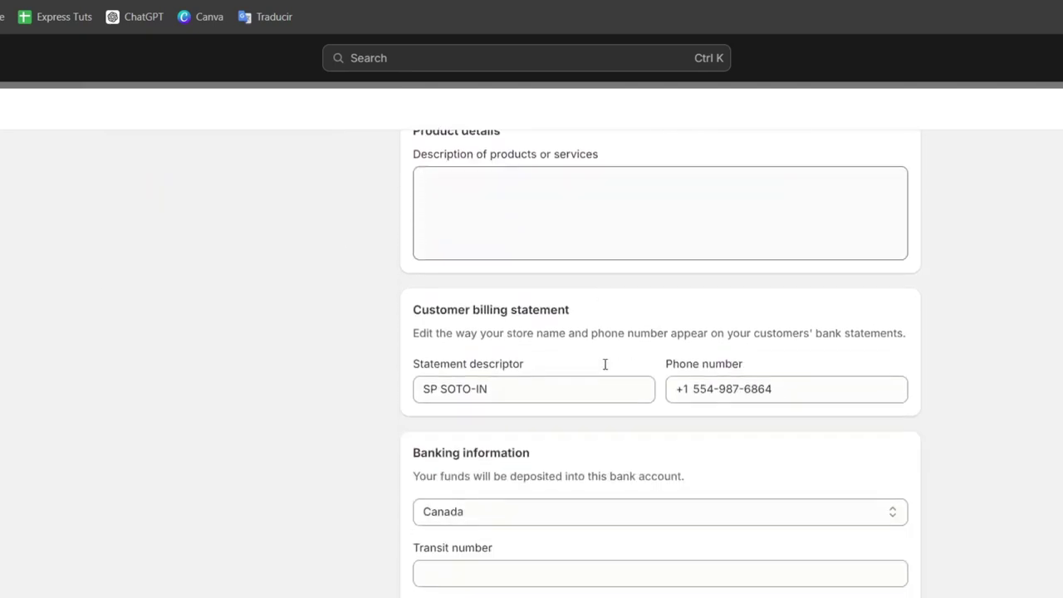
scroll(667, 336, down, 2)
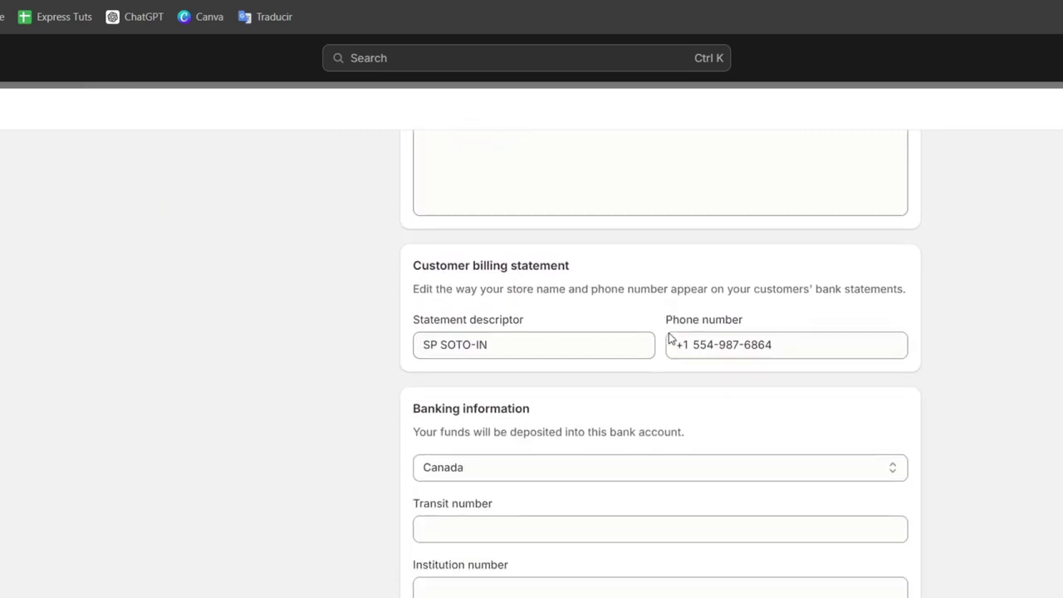
scroll(604, 326, down, 5)
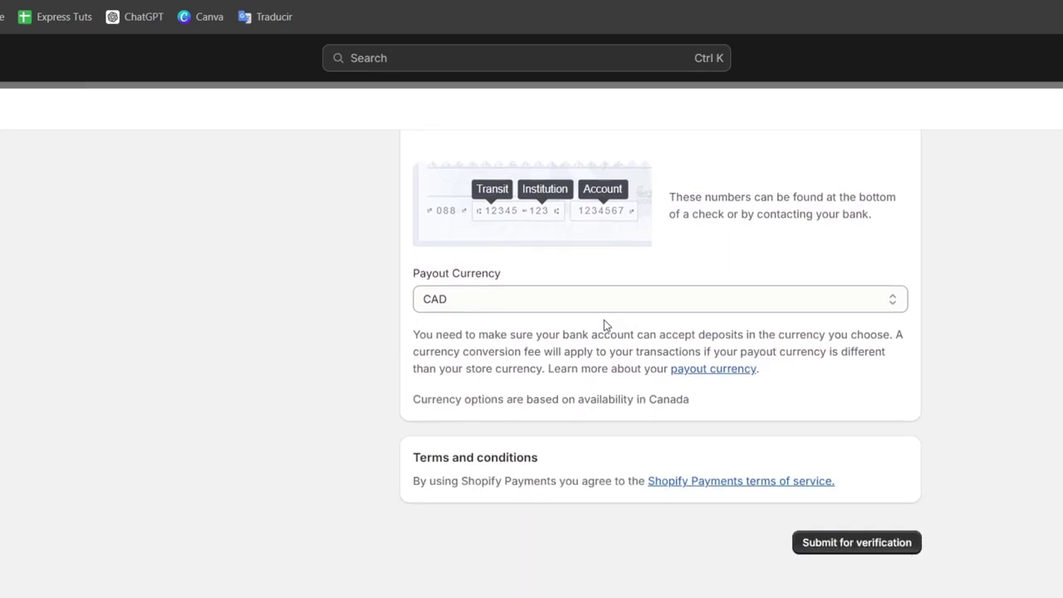
scroll(660, 349, up, 10)
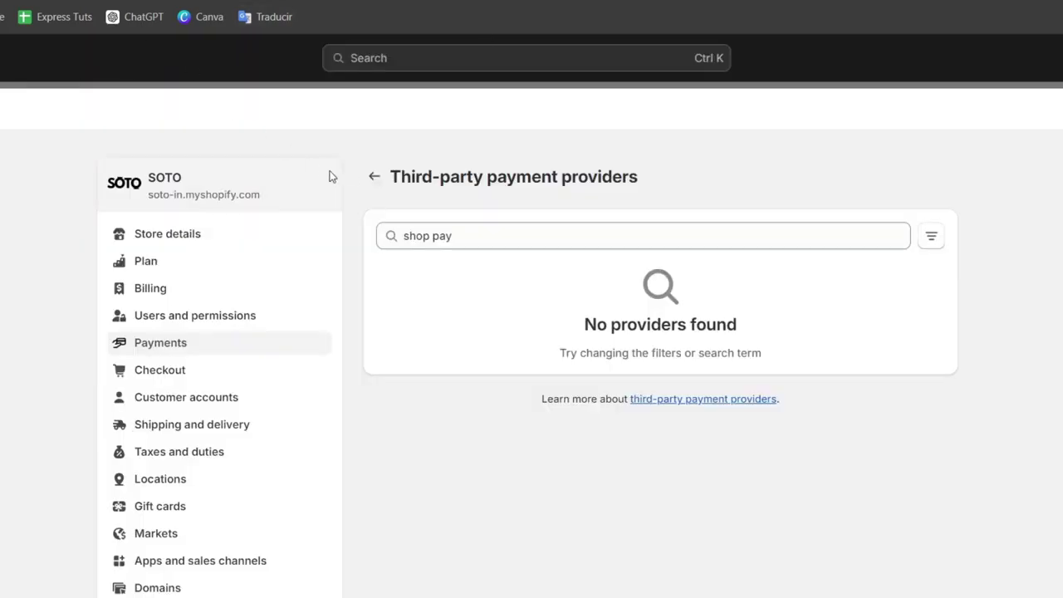
Deactivate Shopify Payments, giving third-party integration as the reason
click(375, 179)
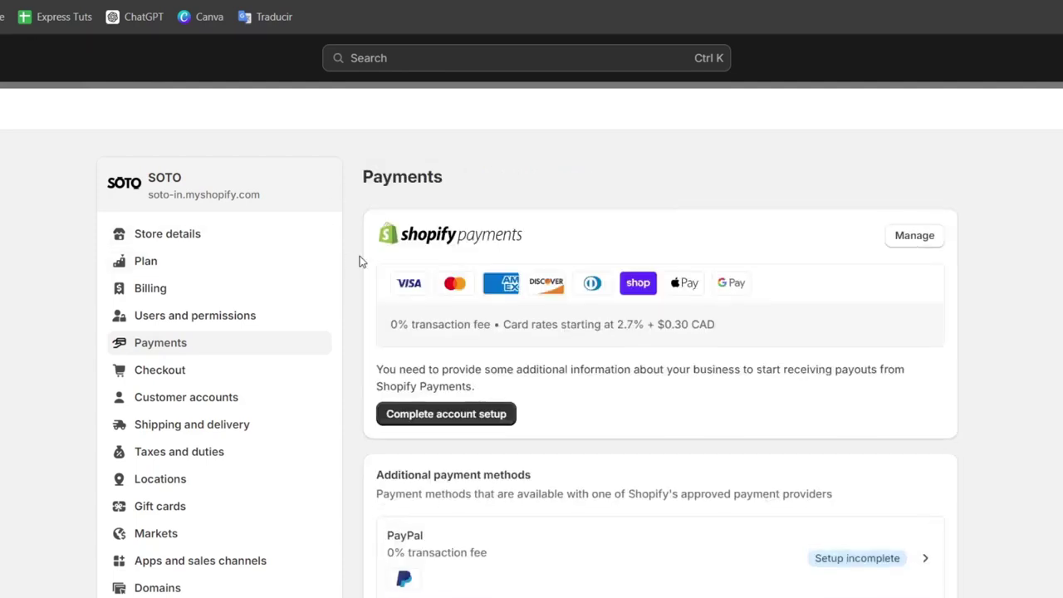
click(907, 251)
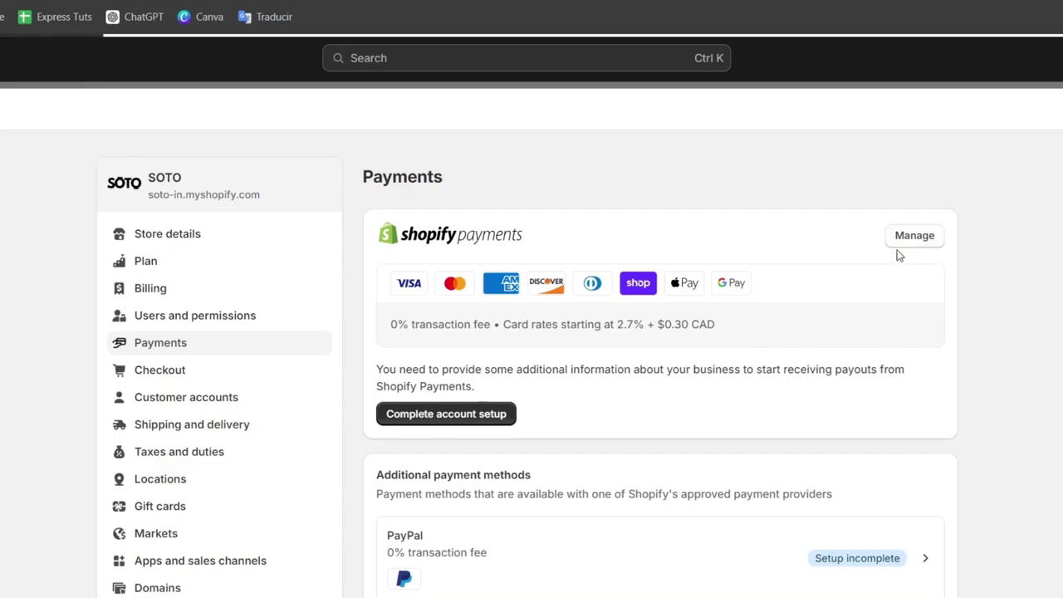
scroll(903, 314, down, 15)
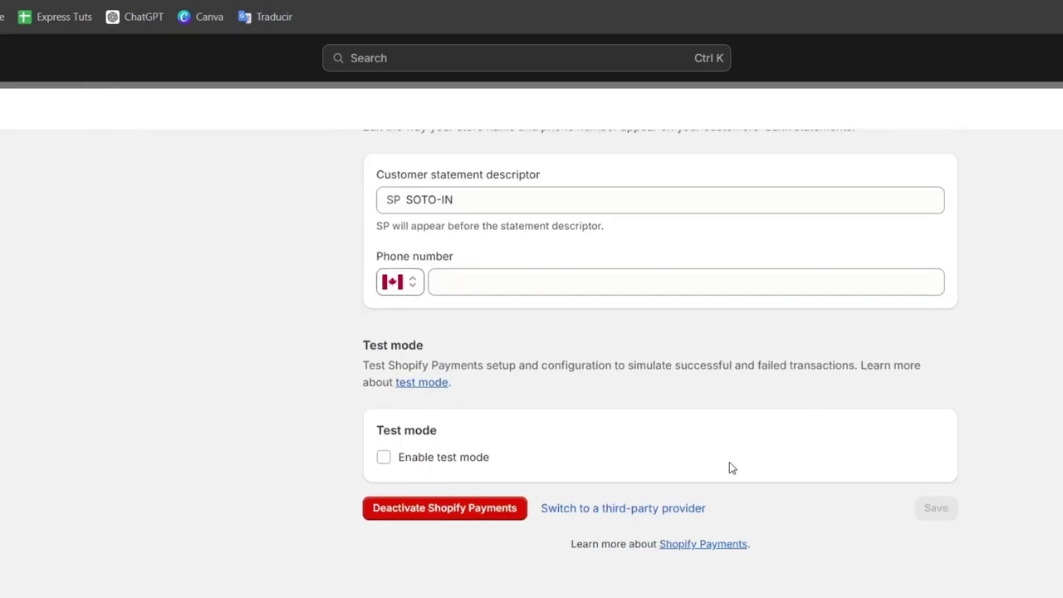
click(518, 515)
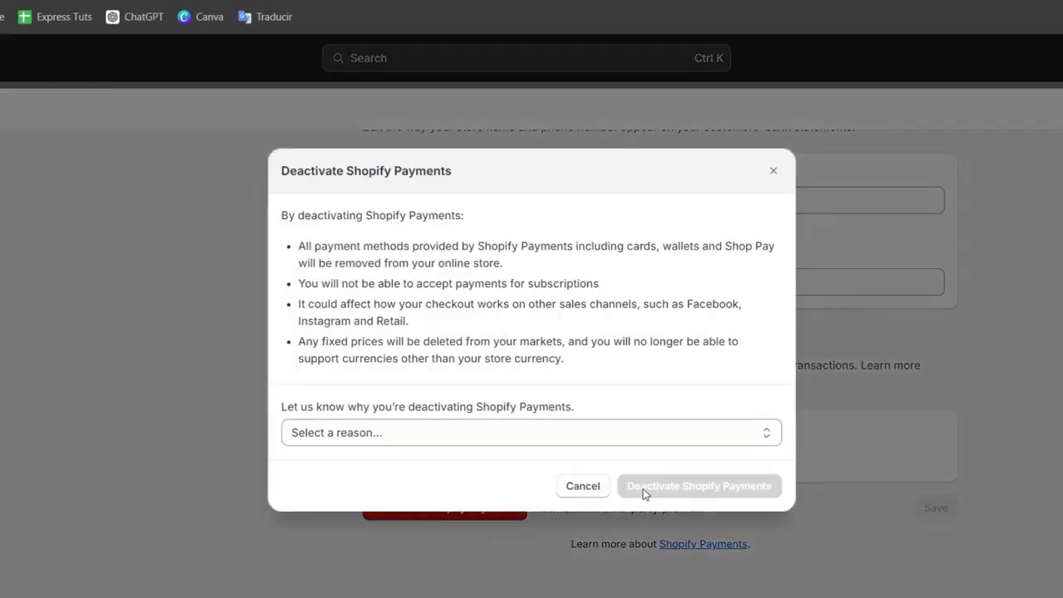
click(624, 435)
click(714, 481)
click(720, 494)
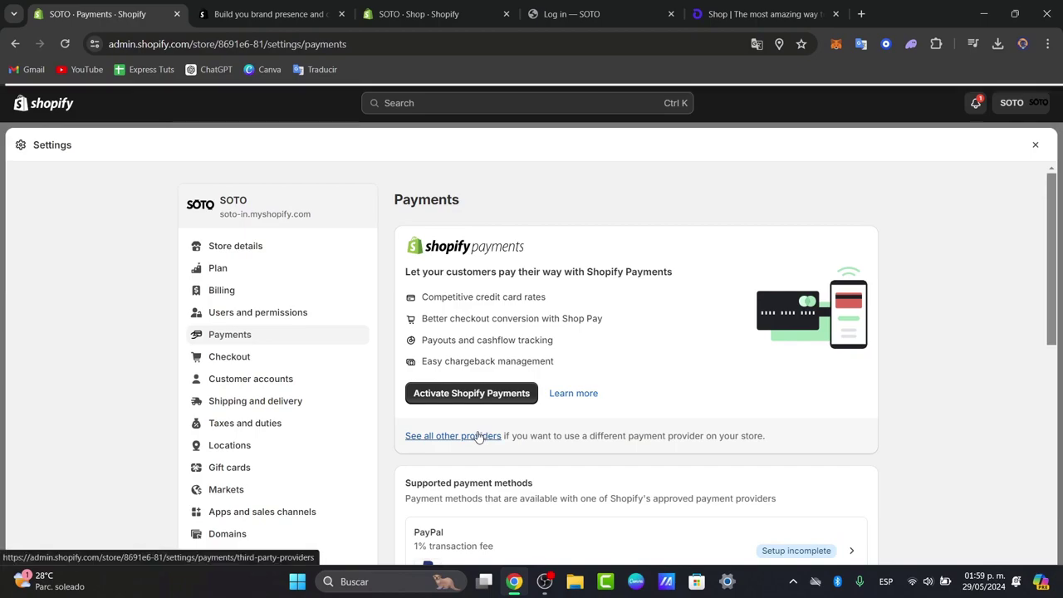
Glance at the full list of other payment providers, then switch to the shop.app tab
click(478, 435)
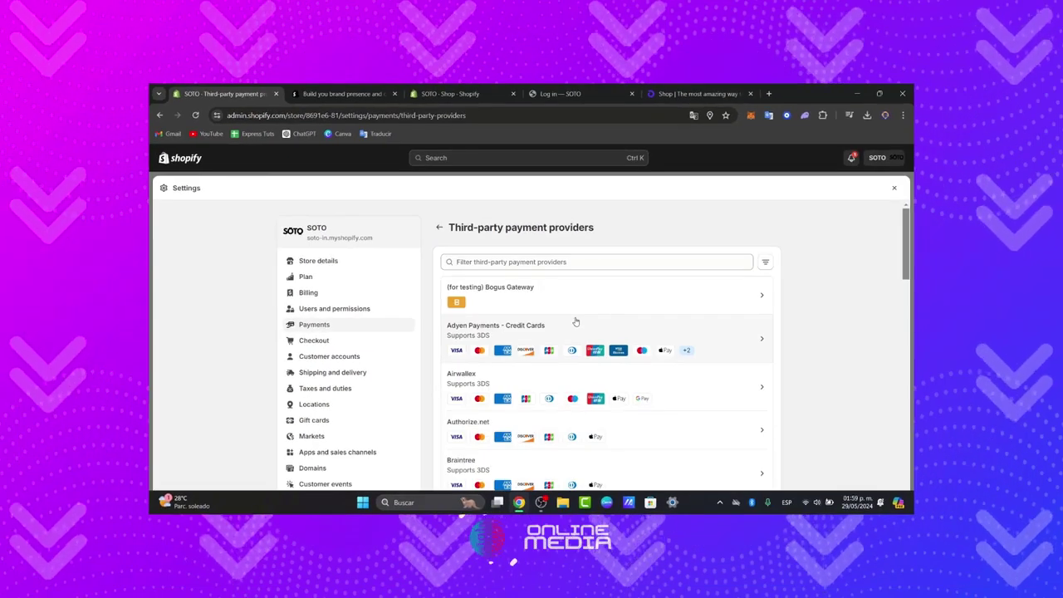
click(700, 93)
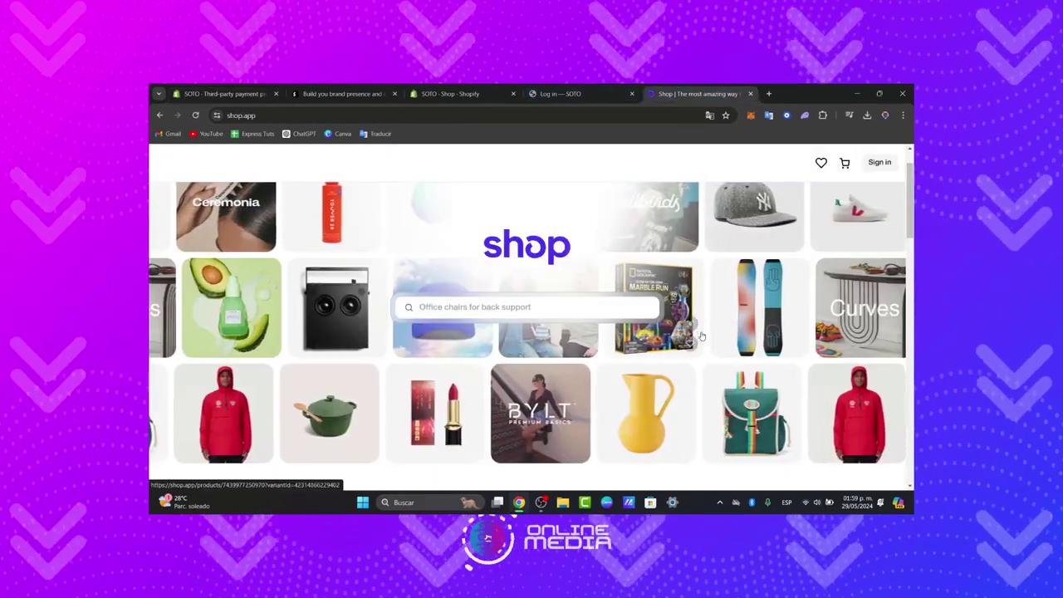